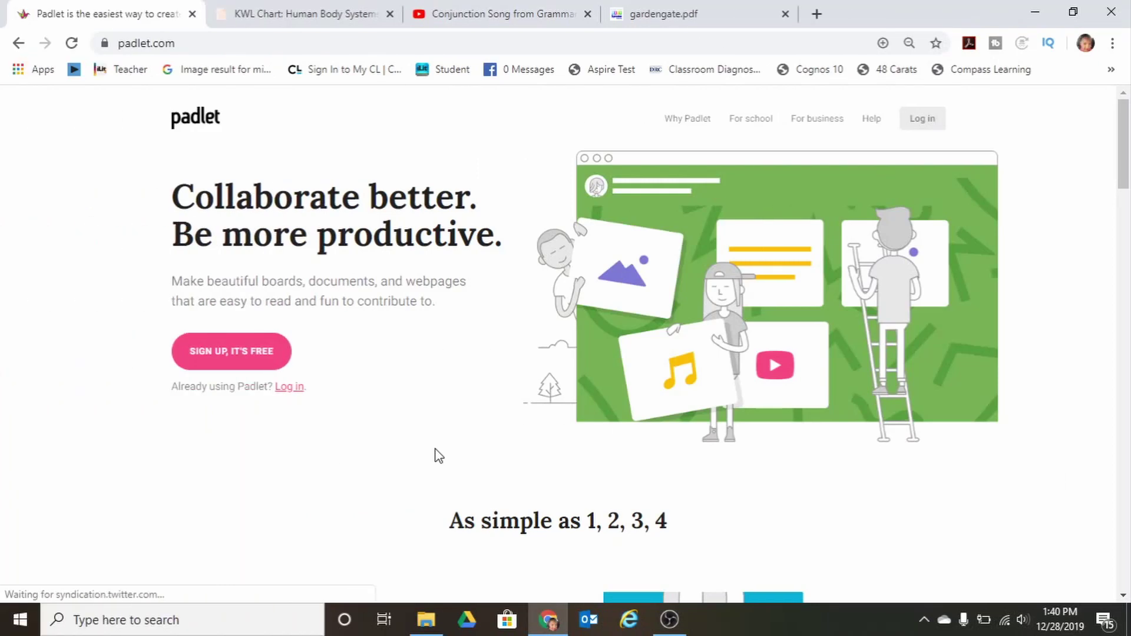
- Sign up for a free Padlet account using Google sign-in
left_click(288, 346)
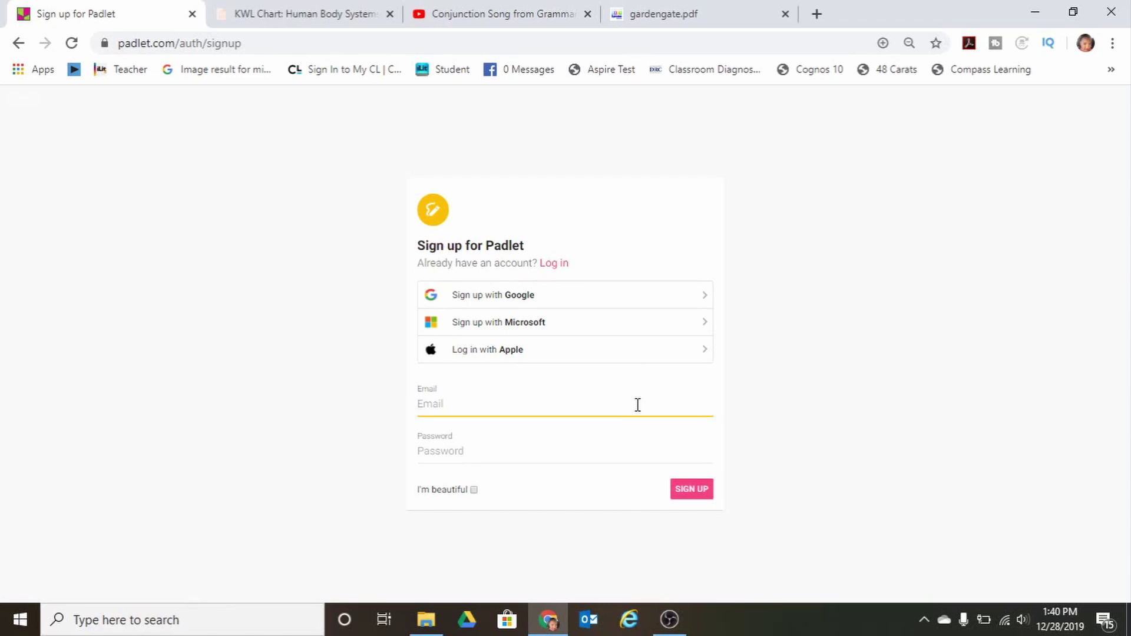
left_click(672, 302)
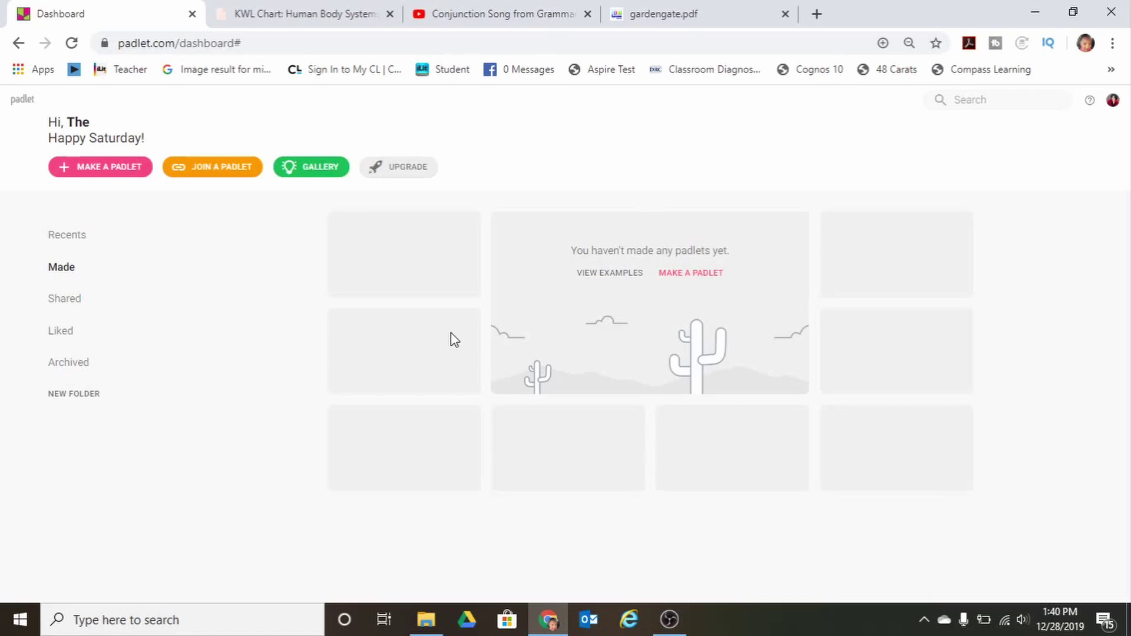
- After a look at the upgrade plans, make a new padlet with the Grid layout
left_click(405, 171)
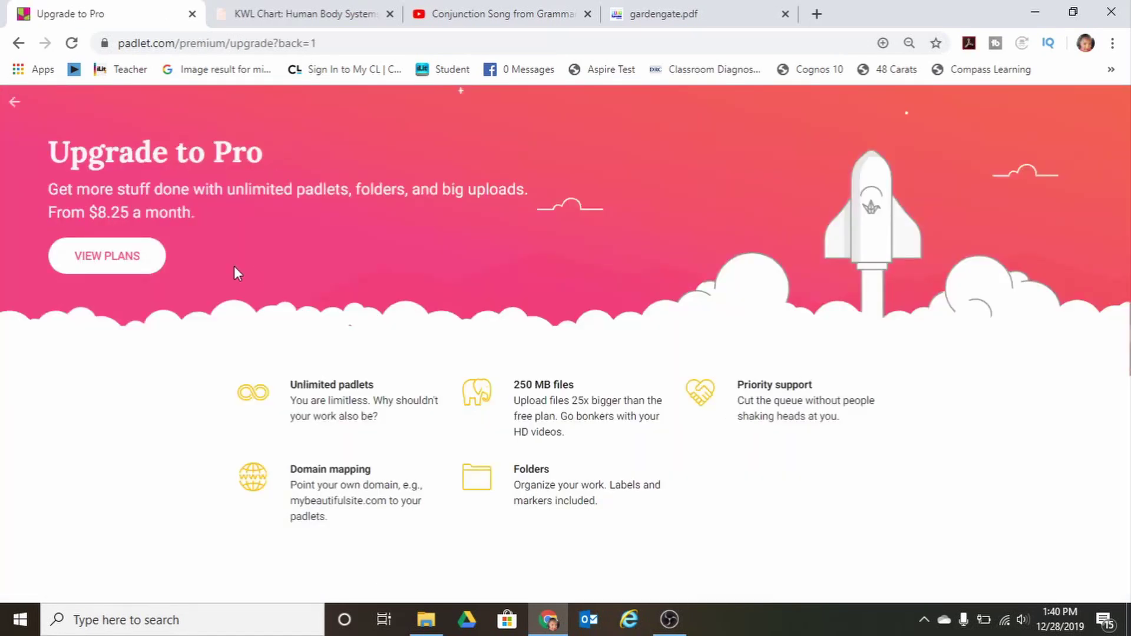
left_click(19, 43)
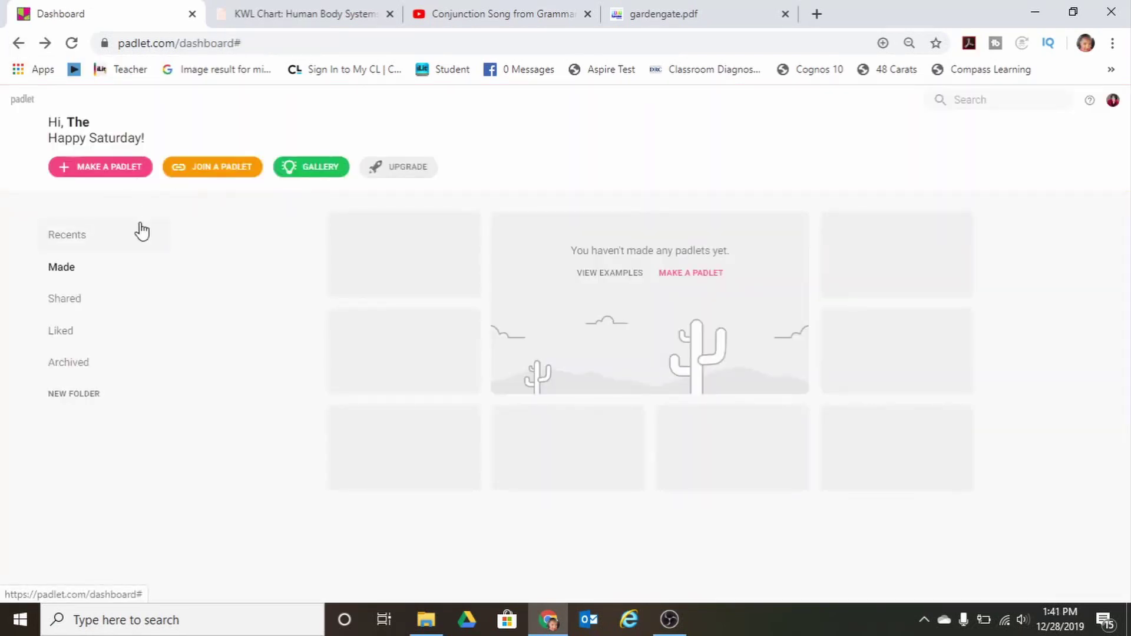
left_click(112, 170)
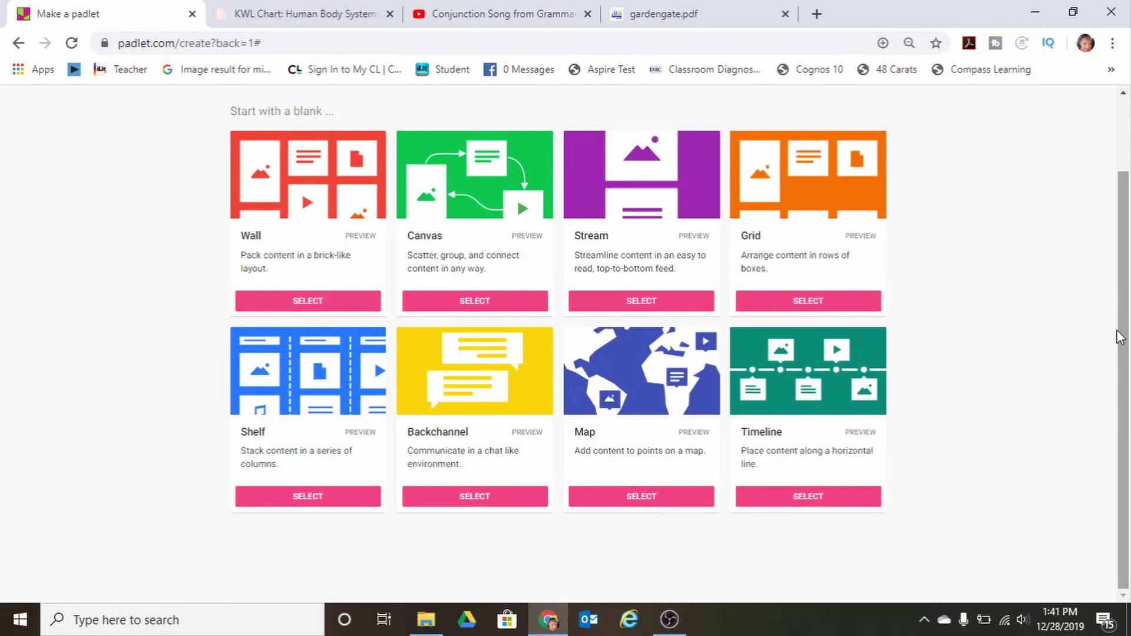
left_click(818, 304)
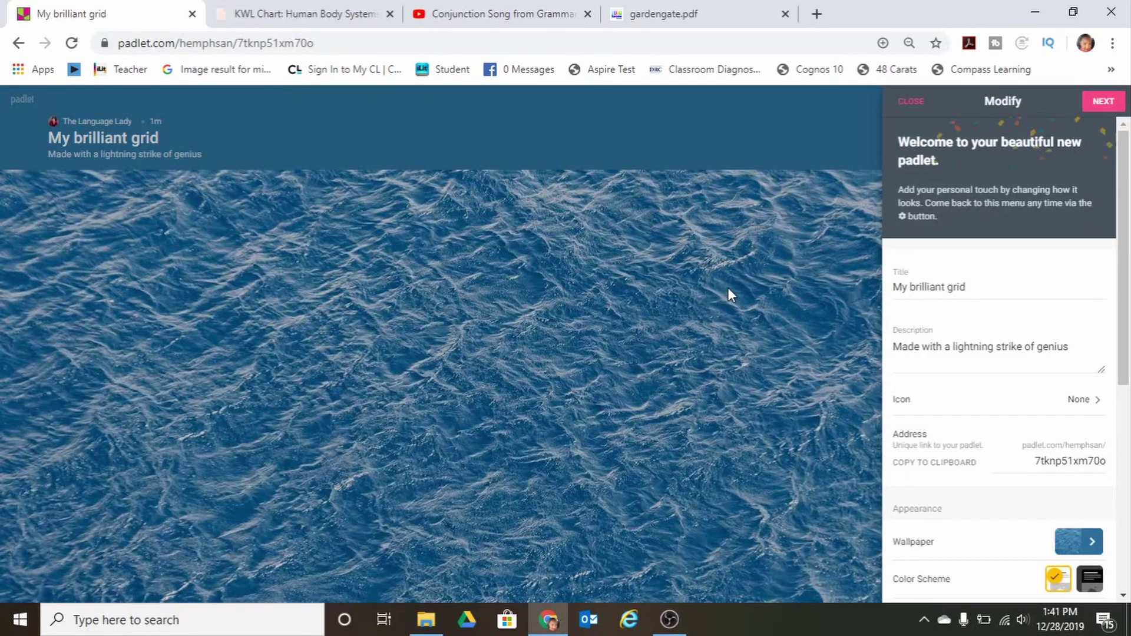
left_click(989, 288)
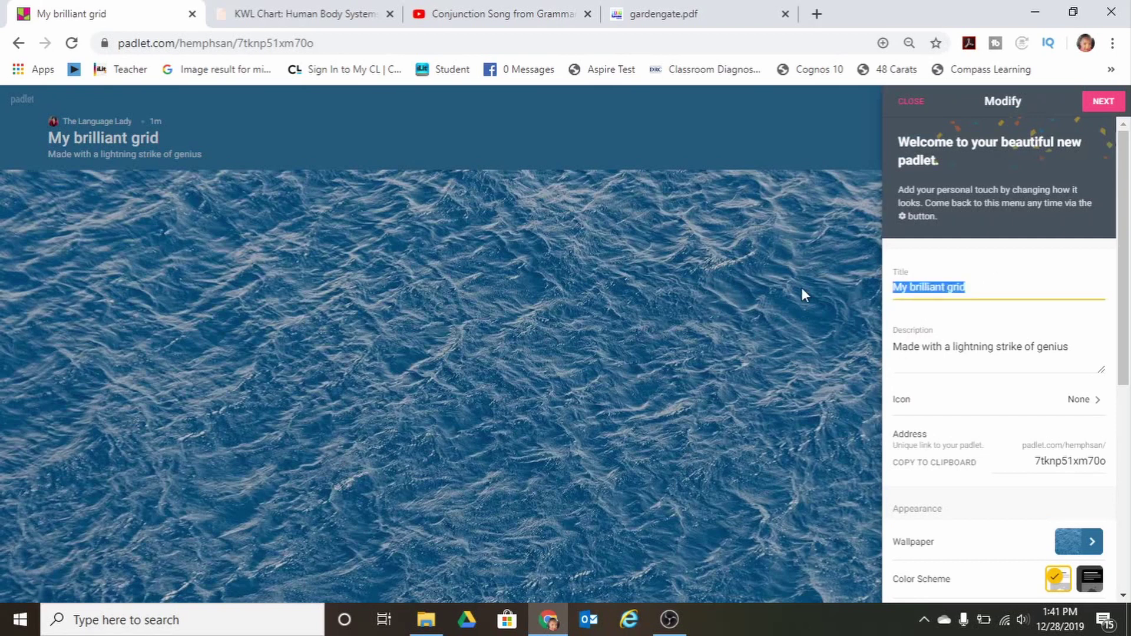
- Set the title 'Conjunctions in Grammar' and description 'Video Link from Youtube Video'
type("Conj")
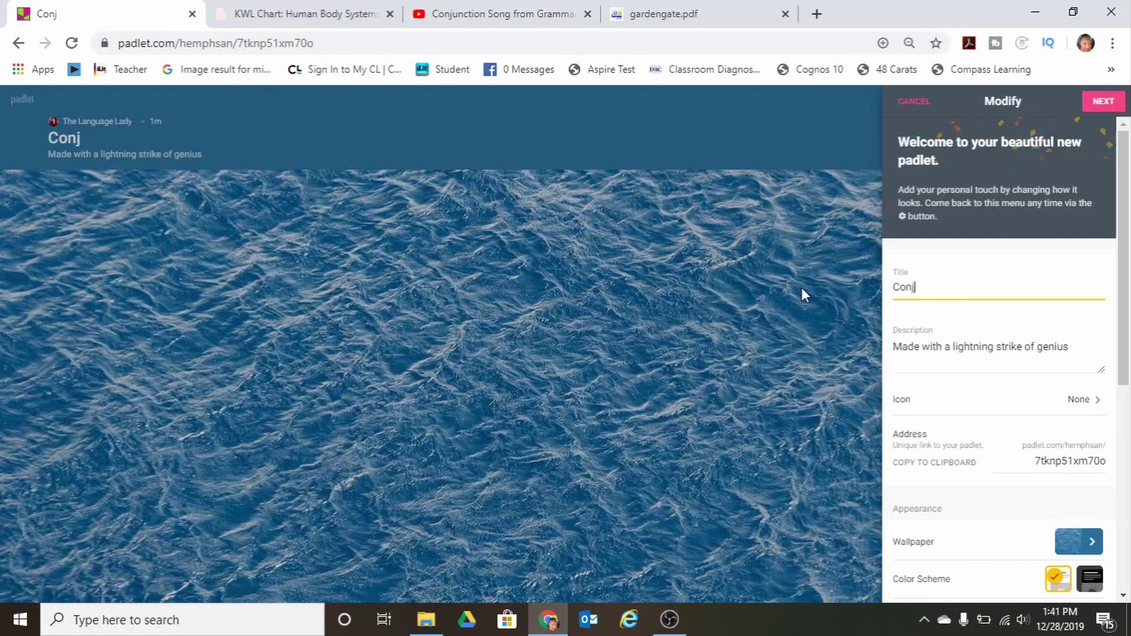
type("unction")
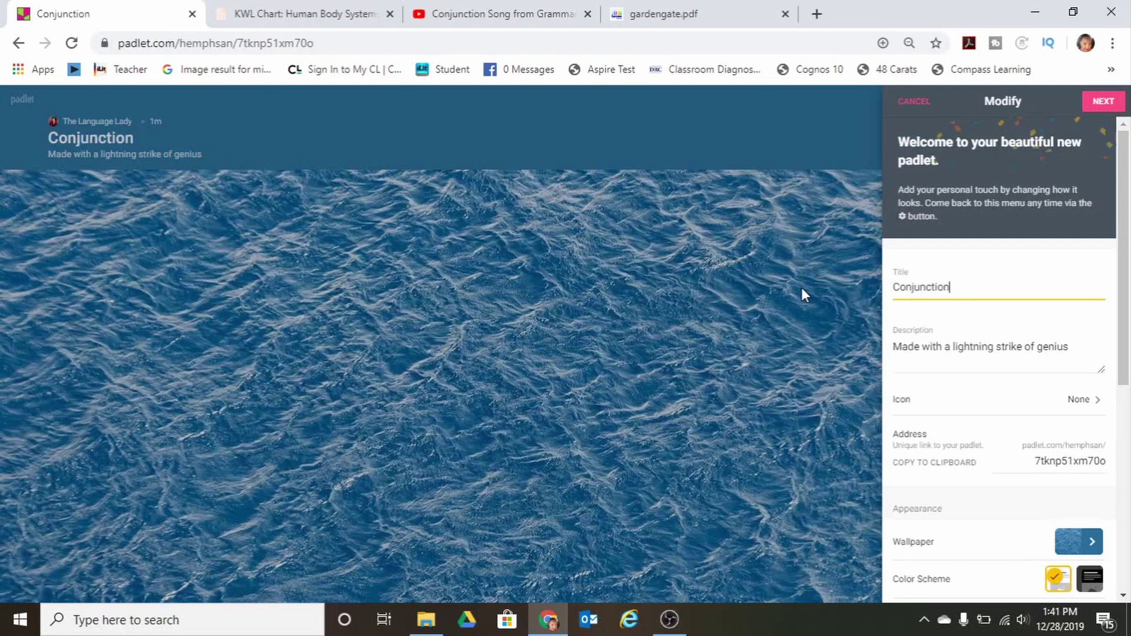
type("s in Grammar")
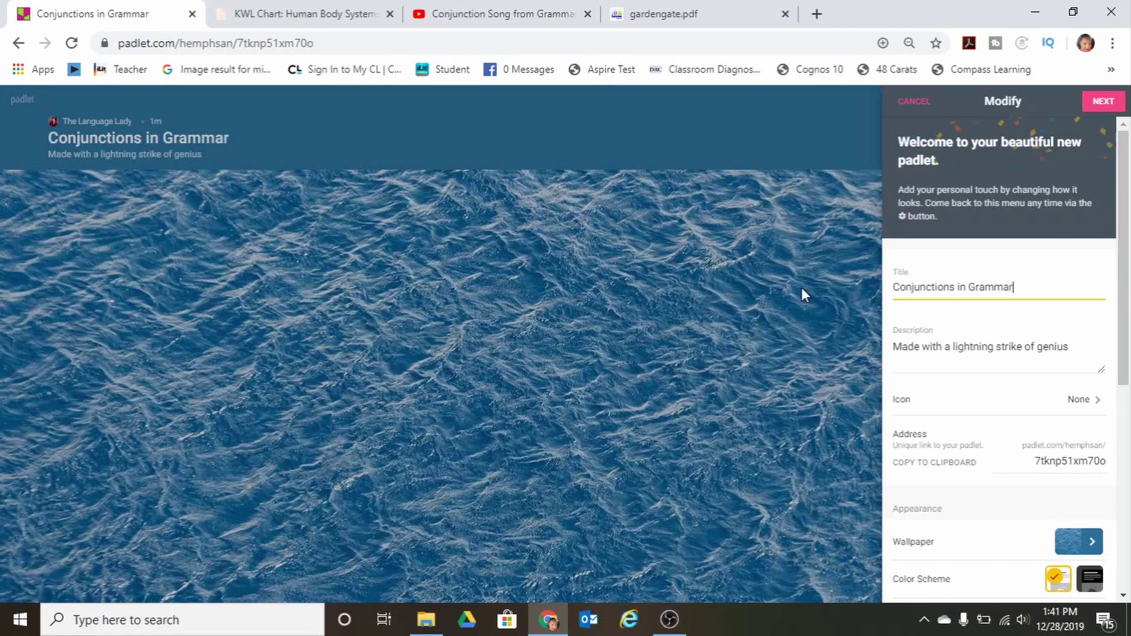
key("Tab")
triple_click(1020, 350)
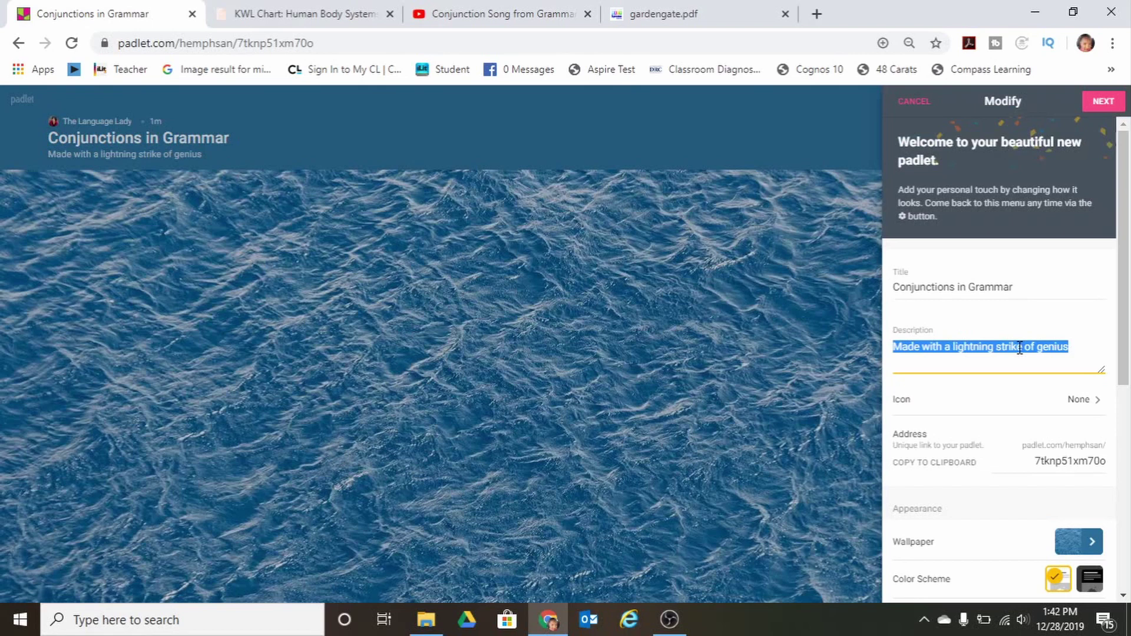
type("Video Lin")
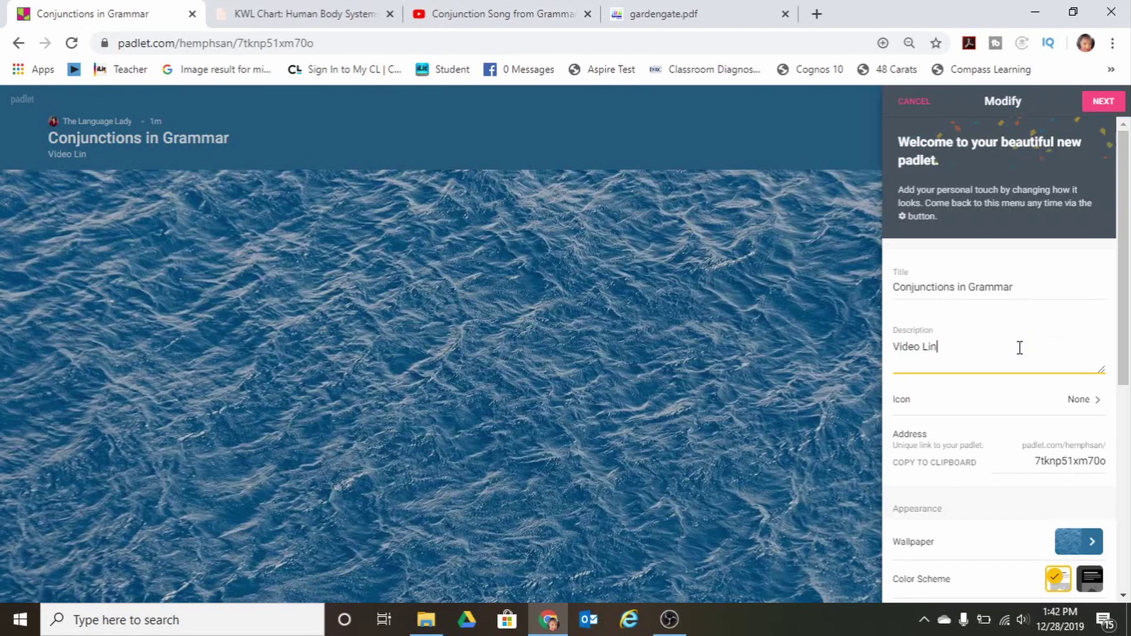
type("k from")
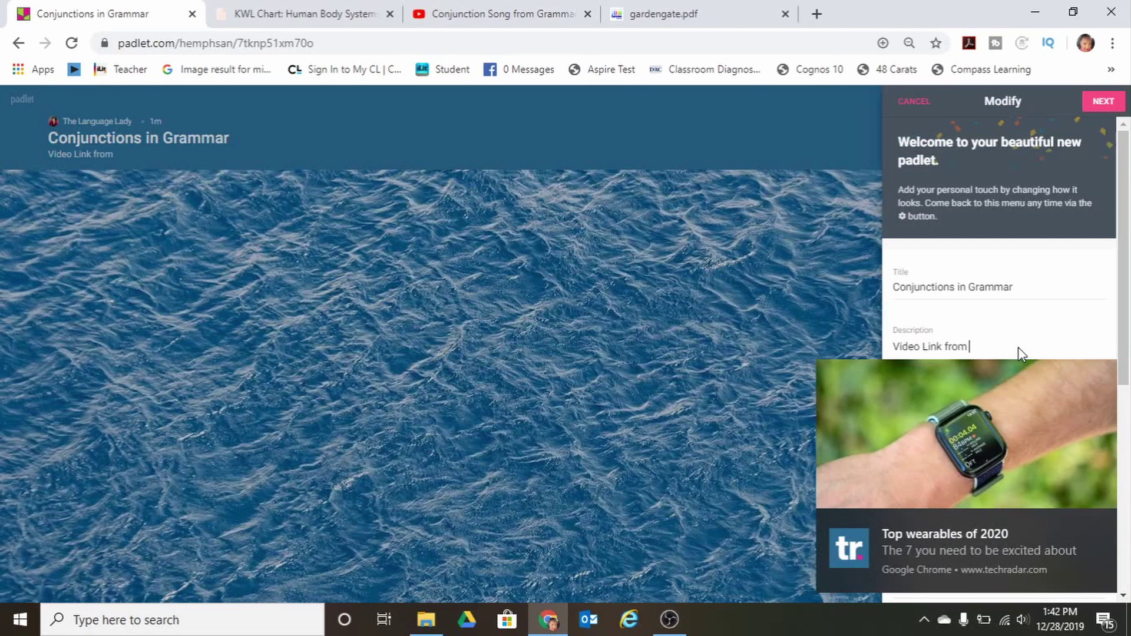
left_click(1101, 520)
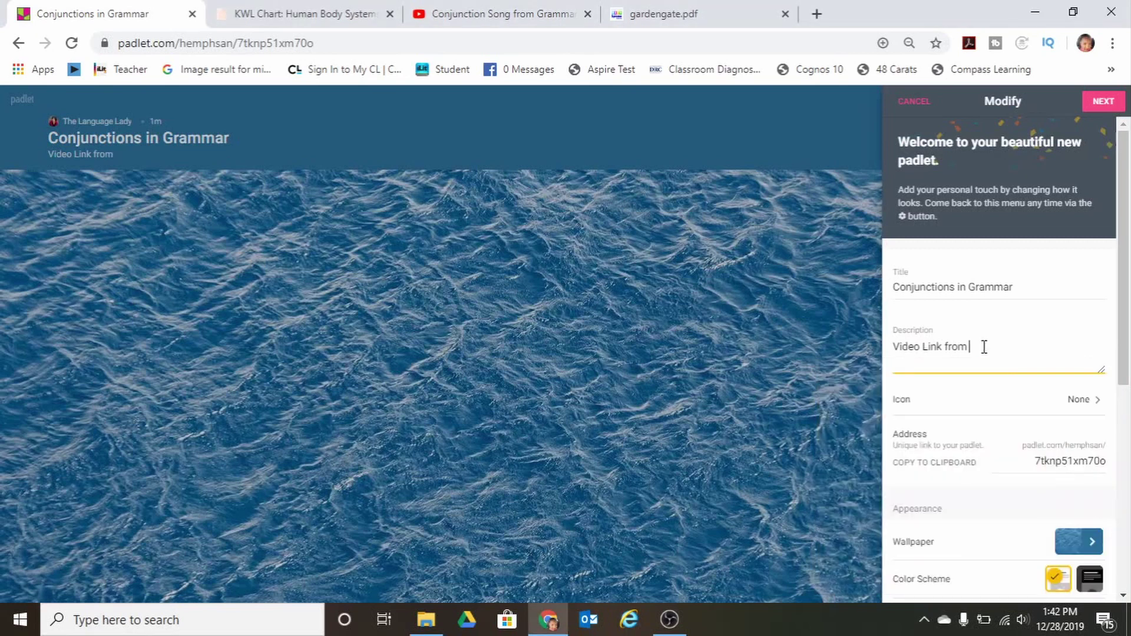
type("Youtube Video")
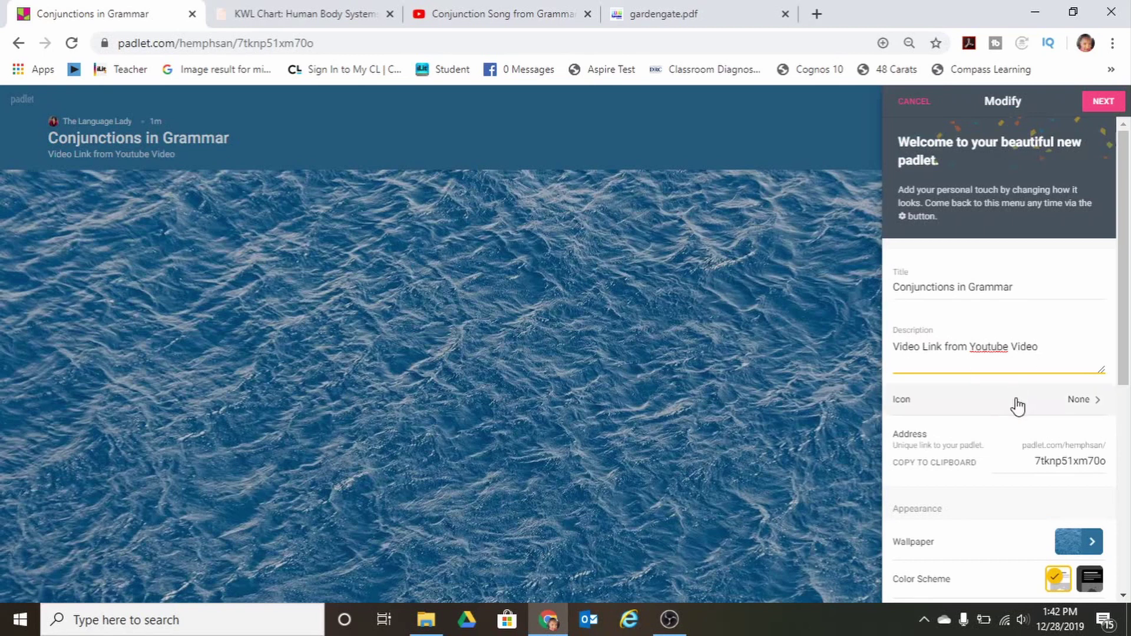
- Look through the padlet icon choices, then leave without picking an icon
left_click(1063, 405)
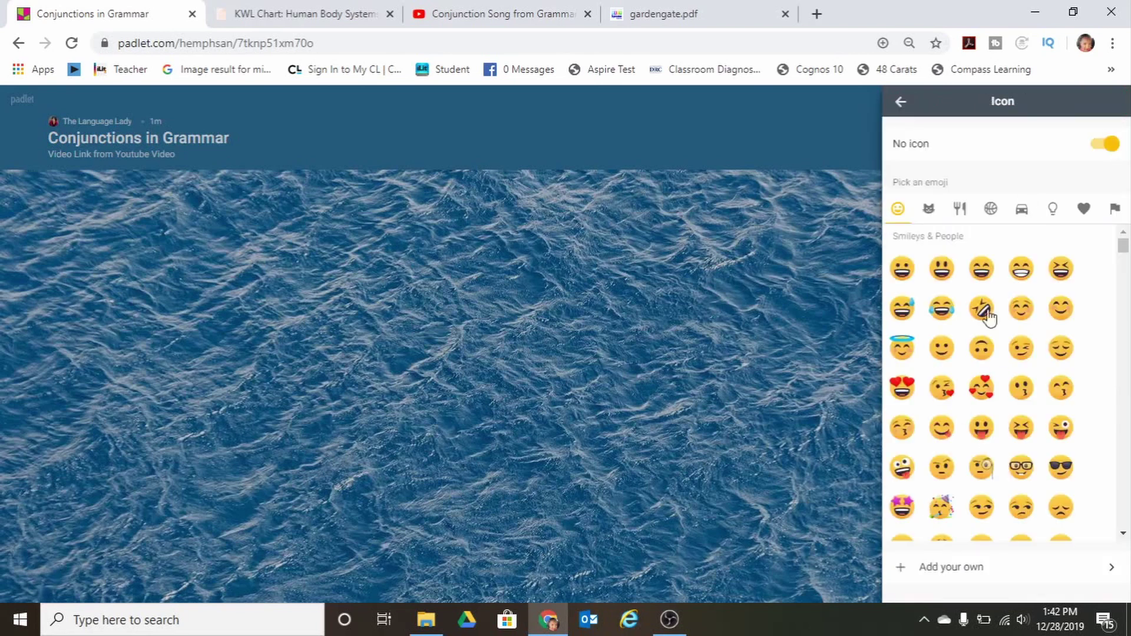
key("Escape")
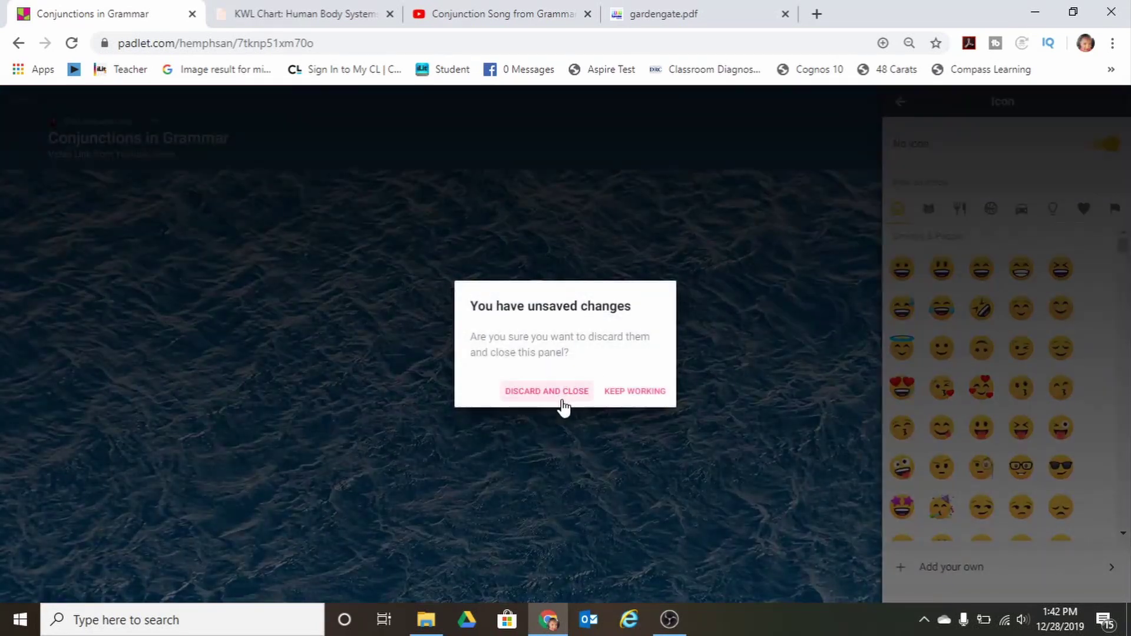
left_click(734, 283)
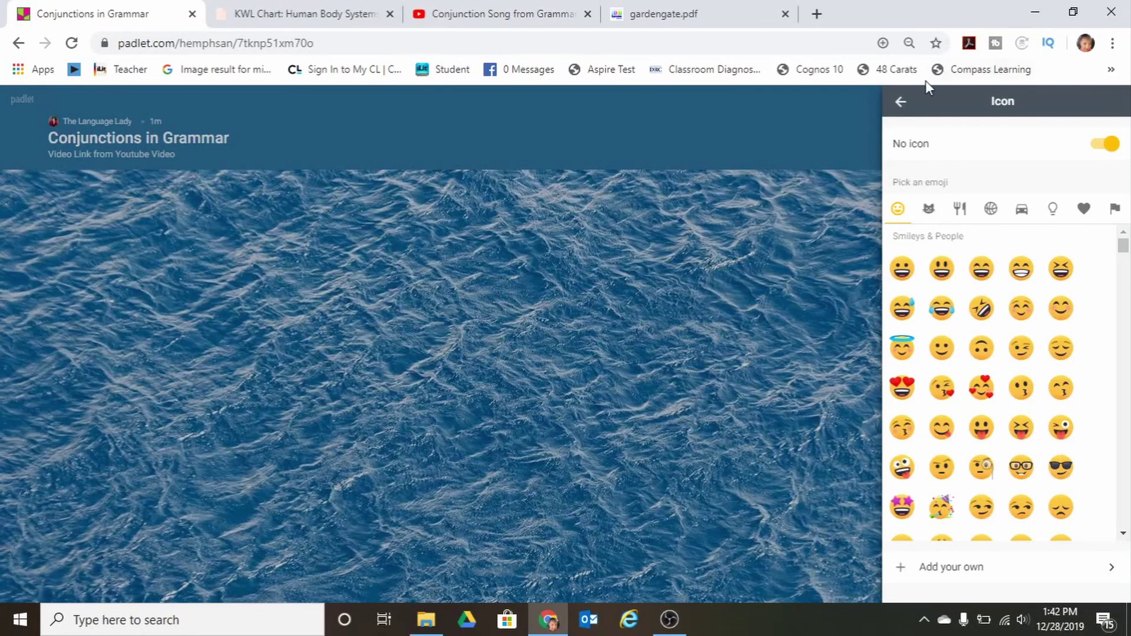
left_click(901, 104)
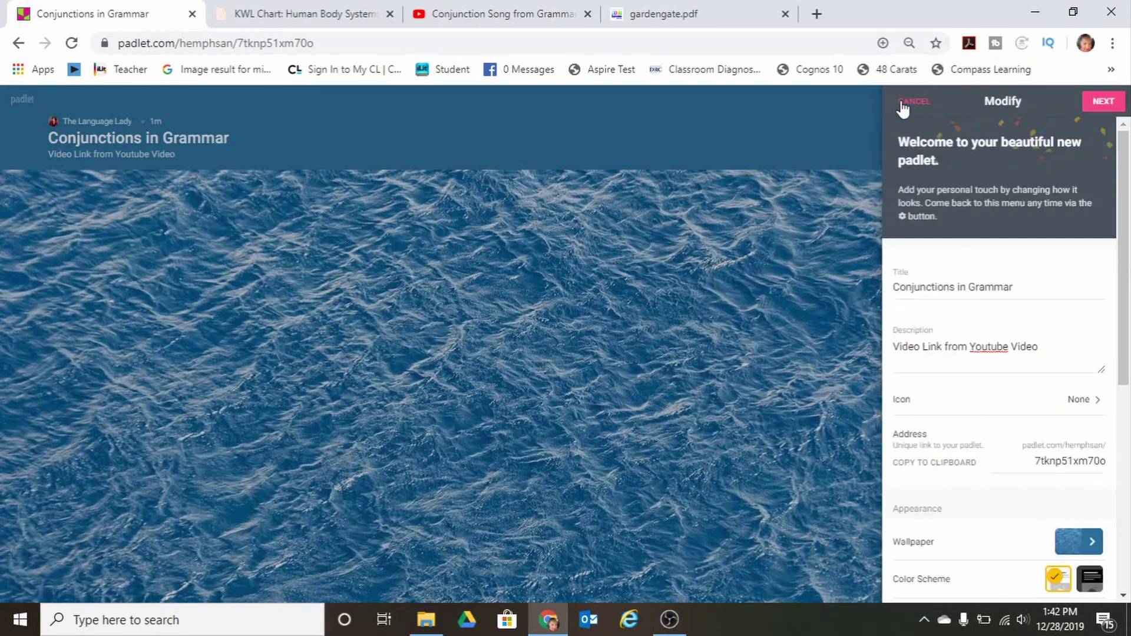
- Browse wallpapers and apply the 'Thanks, Teachers' red-pencil texture as the padlet background
left_click(1097, 543)
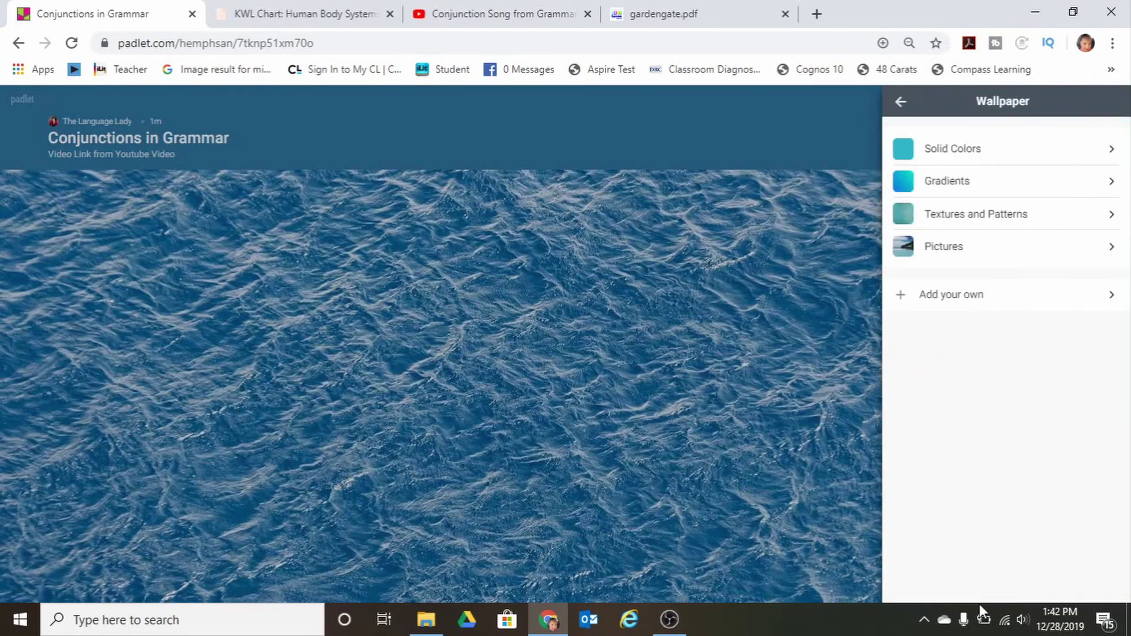
left_click(952, 152)
left_click(901, 102)
left_click(941, 181)
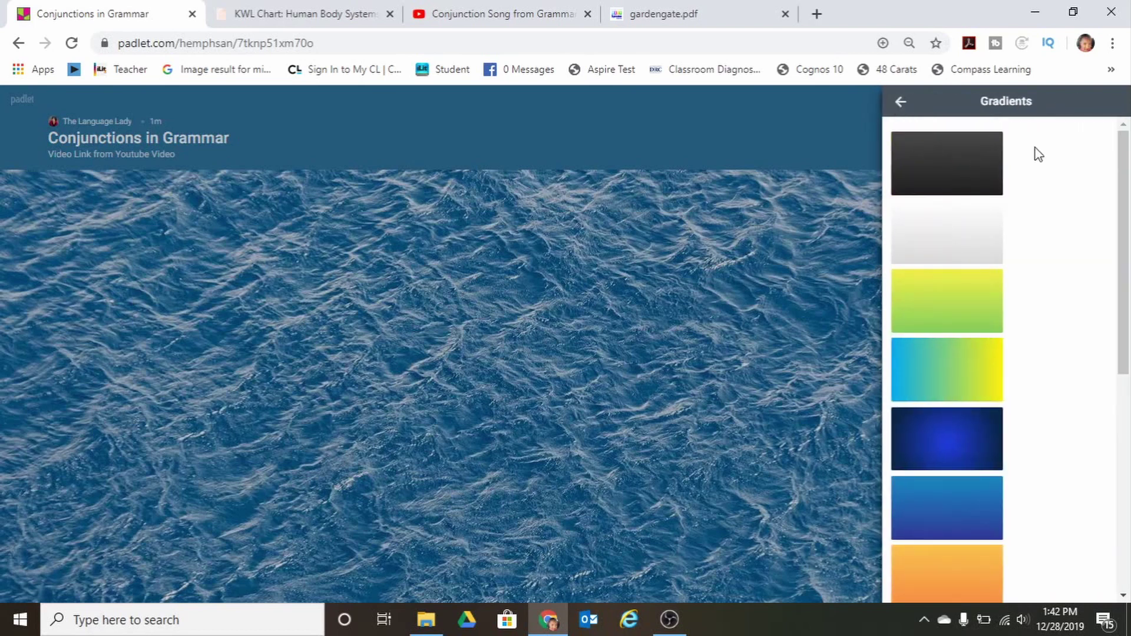
left_click_drag(1127, 254, 1038, 184)
left_click(900, 103)
left_click(928, 217)
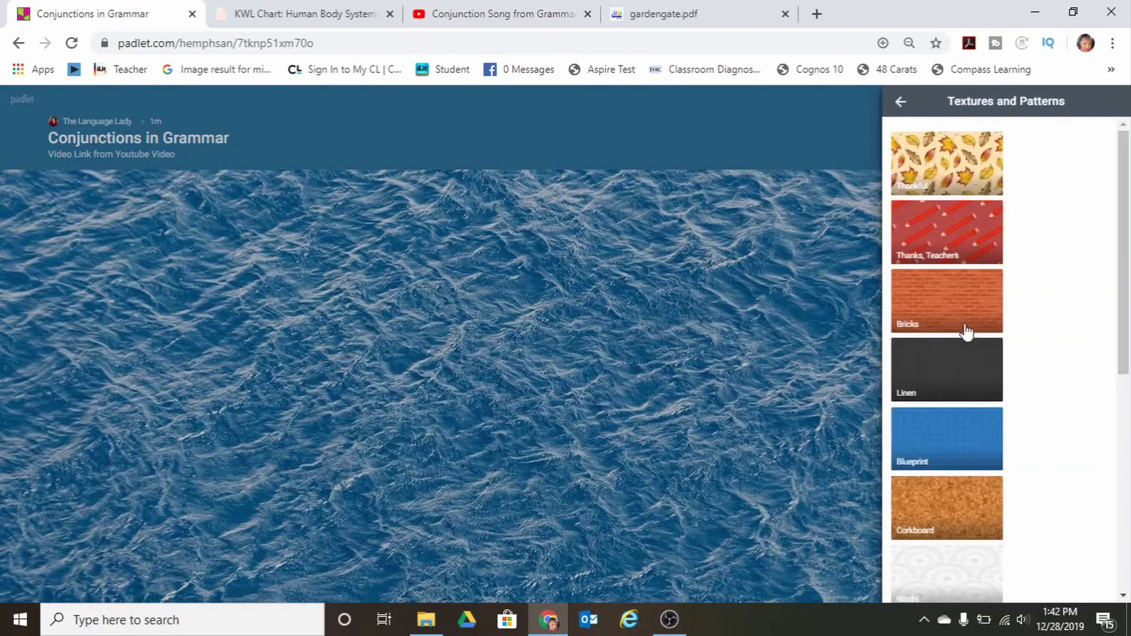
left_click(900, 102)
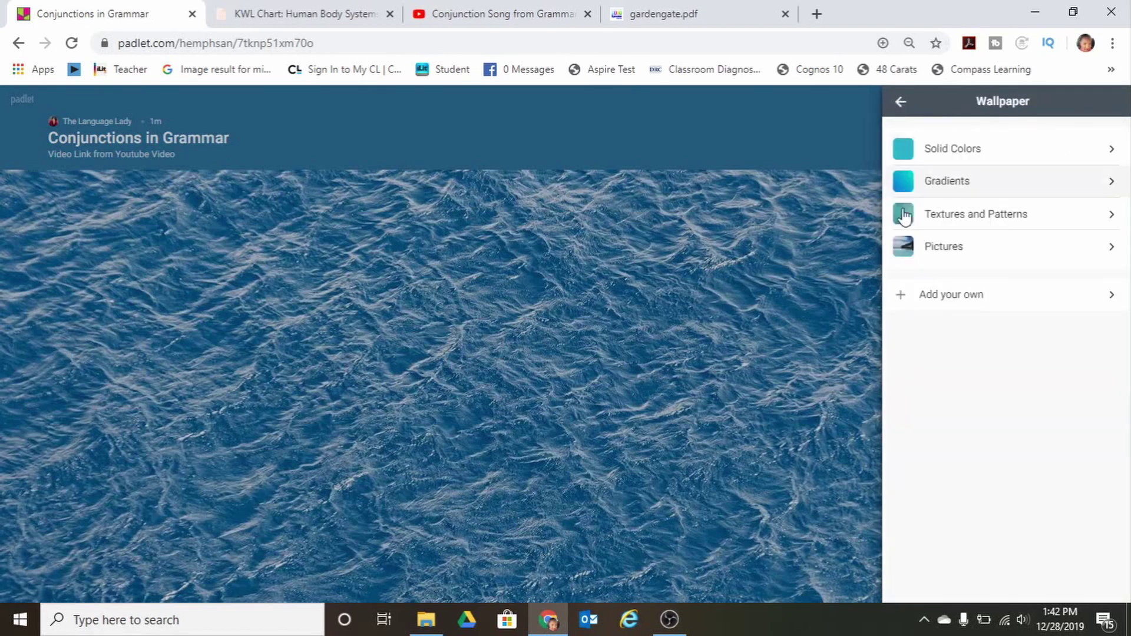
left_click(967, 216)
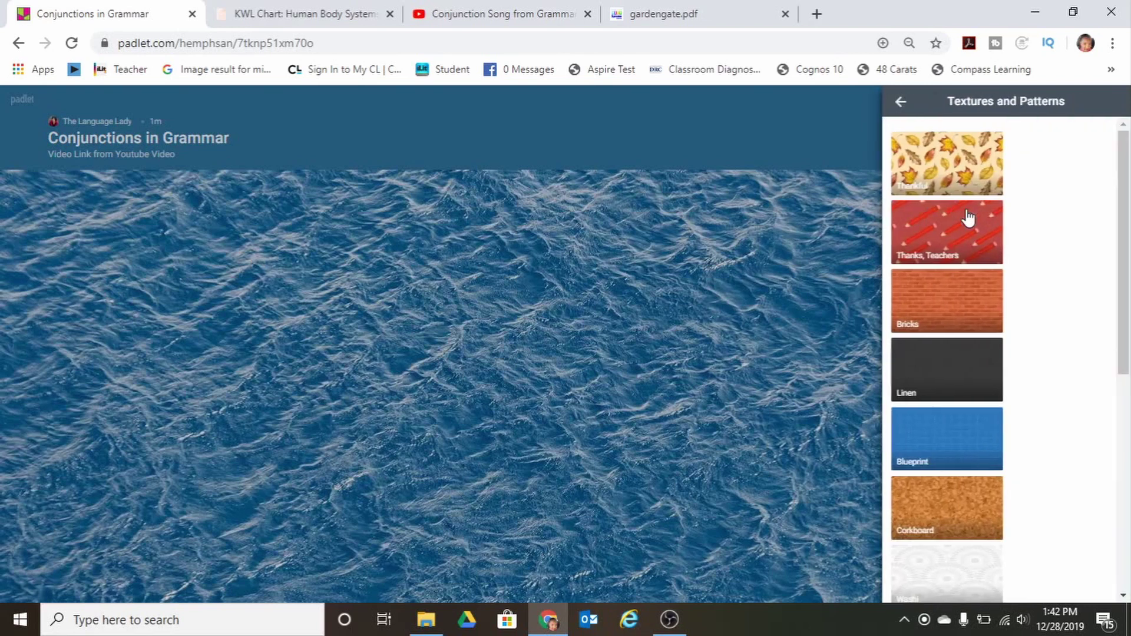
left_click(968, 218)
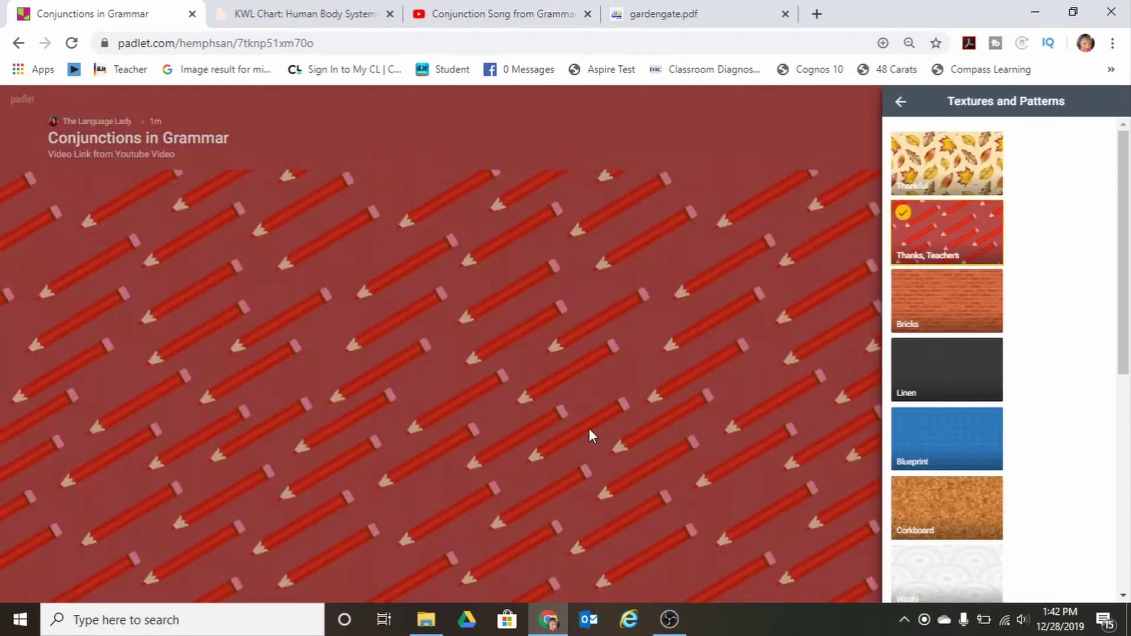
- Finish the padlet setup so the board is ready for posting
left_click(899, 101)
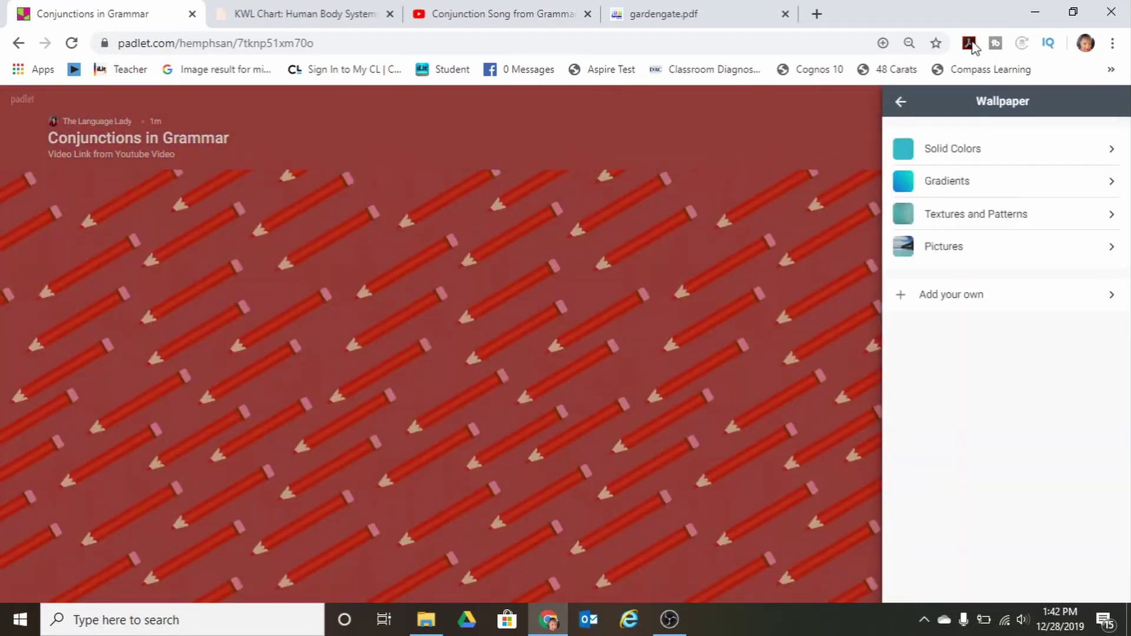
left_click(900, 102)
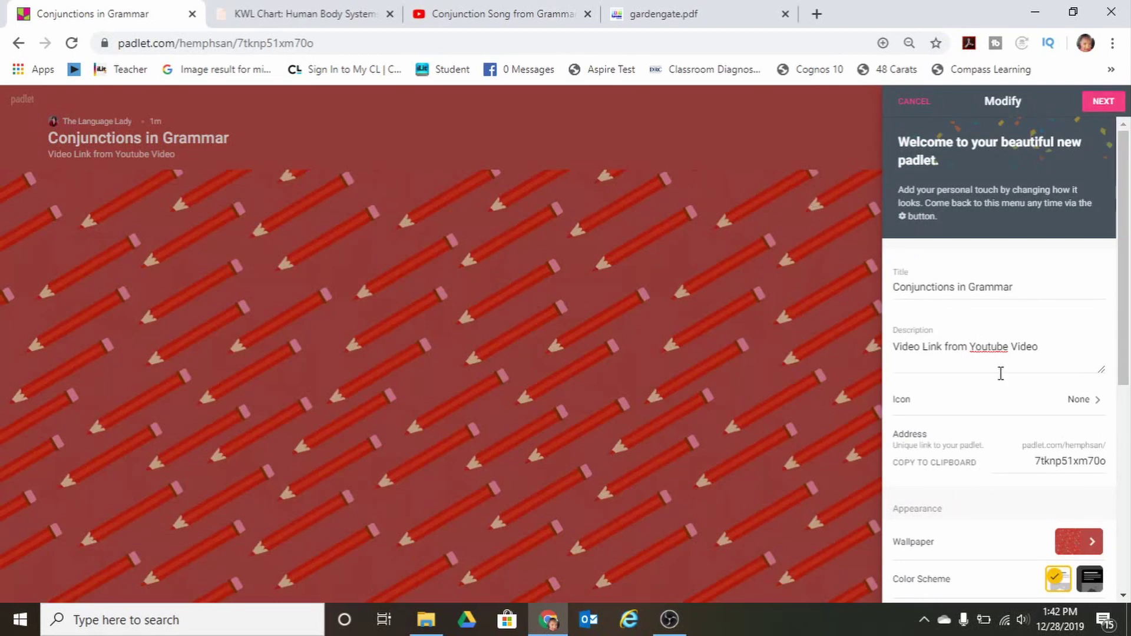
left_click(1102, 102)
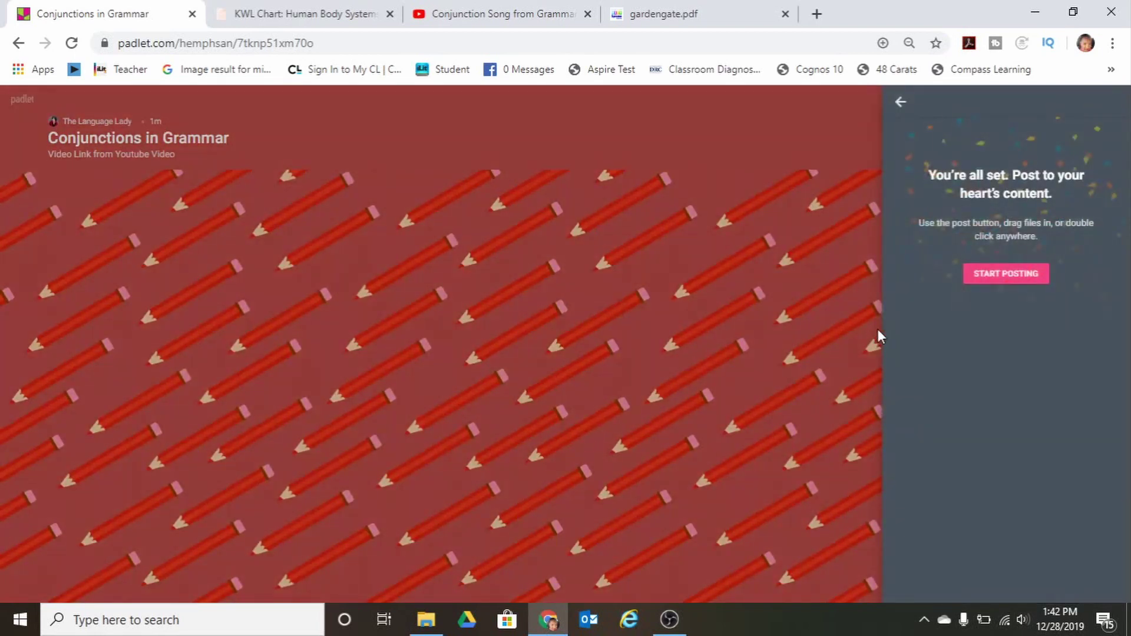
left_click(992, 273)
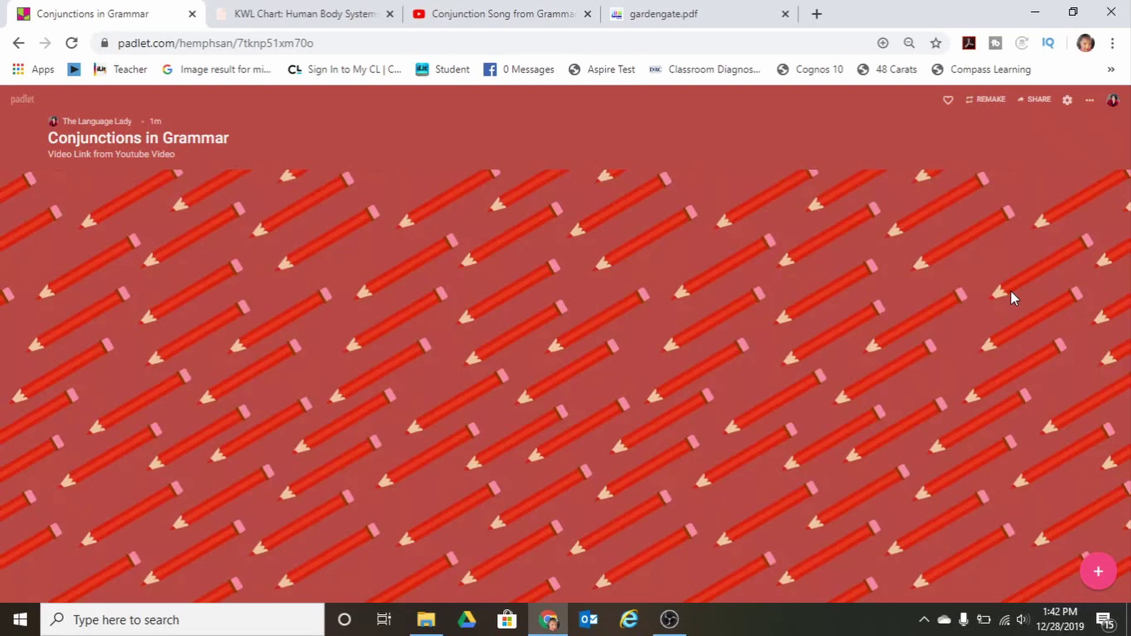
- Try starting a new post on the Conjunctions in Grammar board
left_click(1098, 571)
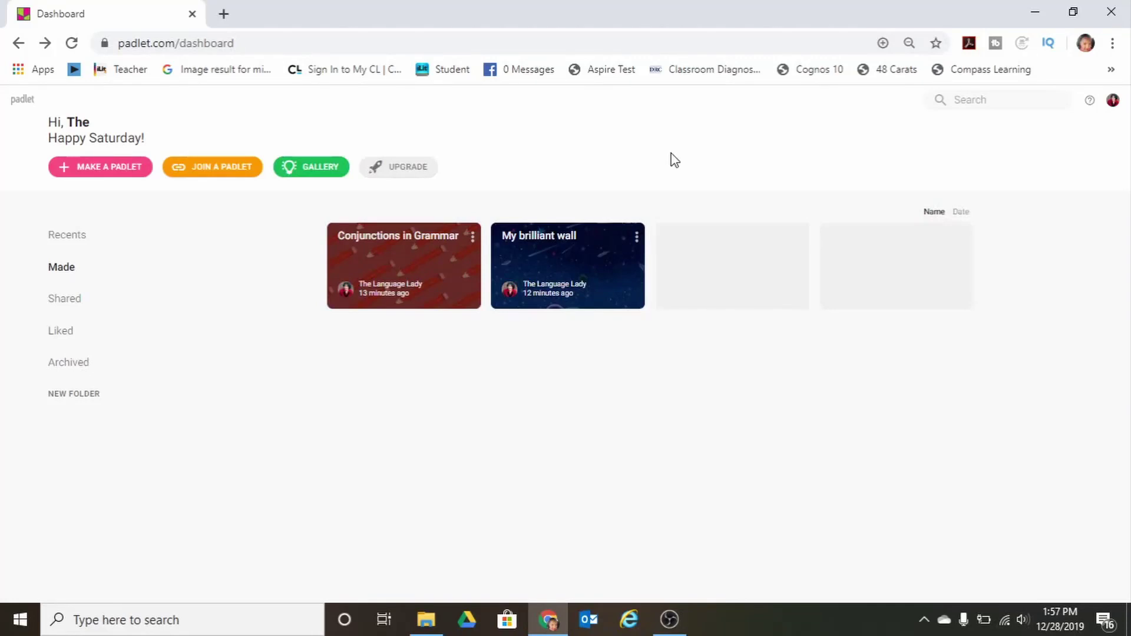
- Browse the Gallery and open the 'KWL Chart: Human Body Systems' template
left_click(323, 174)
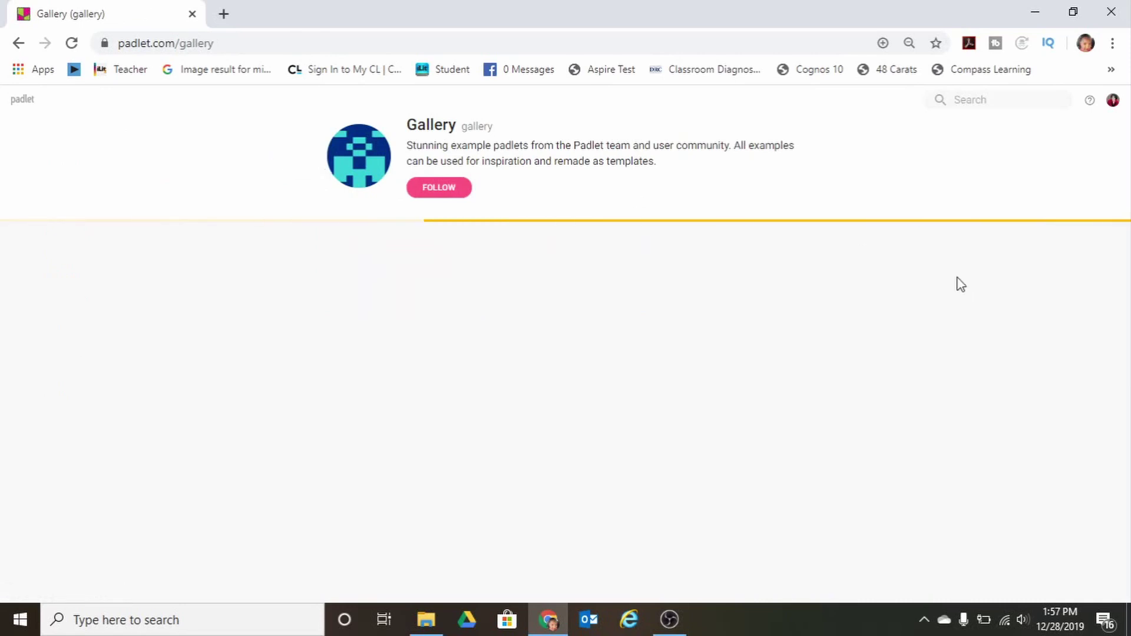
scroll(1126, 182, "down", 5)
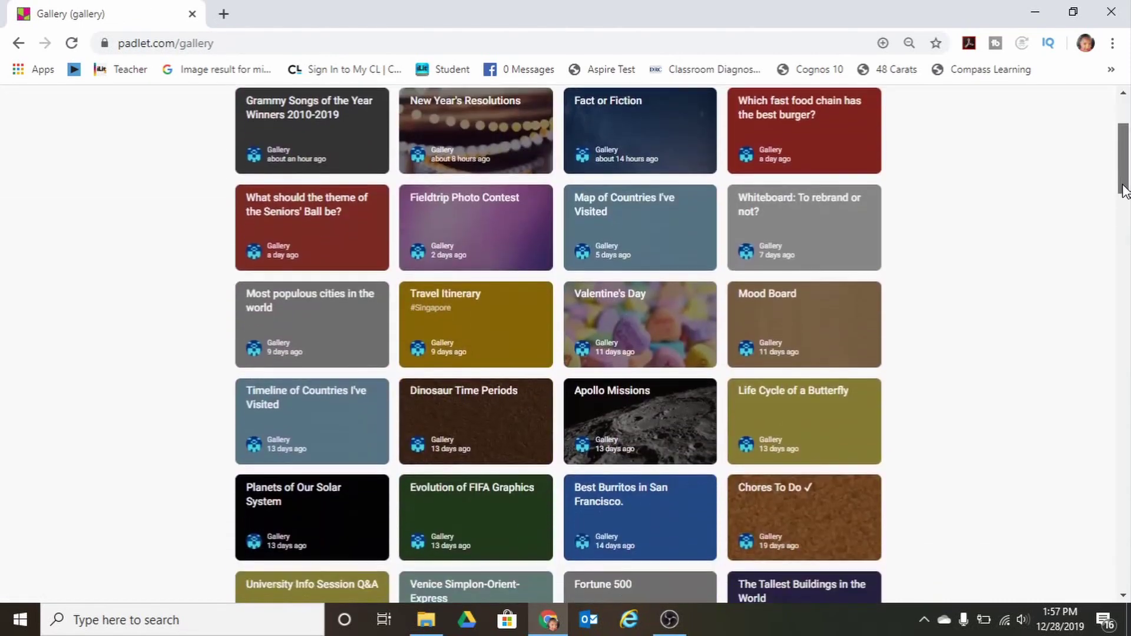
left_click_drag(1124, 203, 1128, 284)
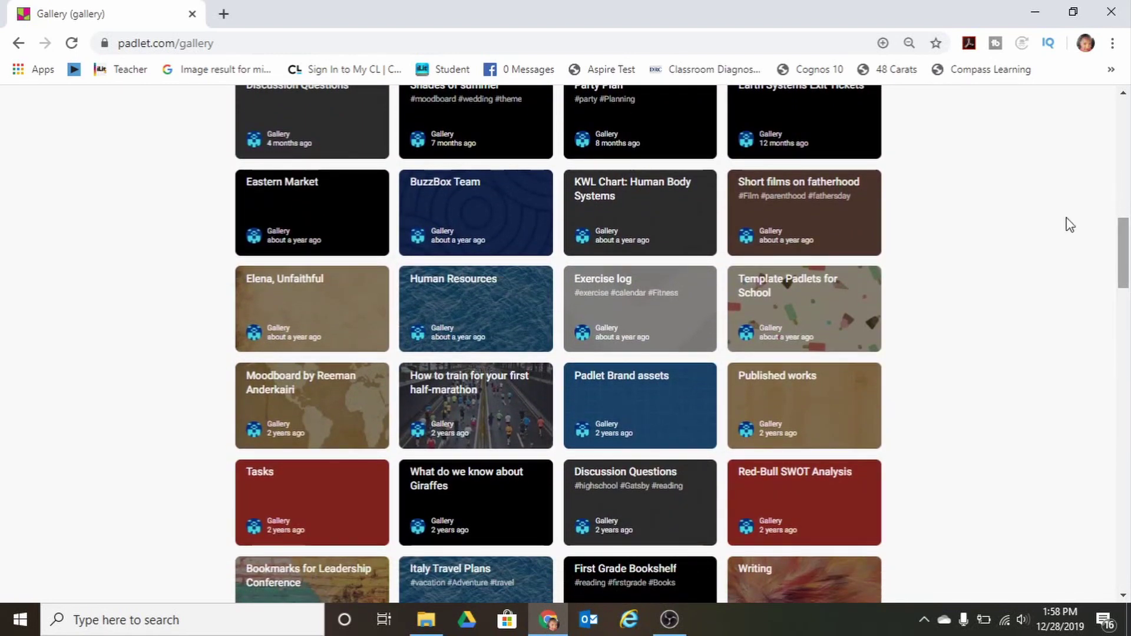
left_click(636, 215)
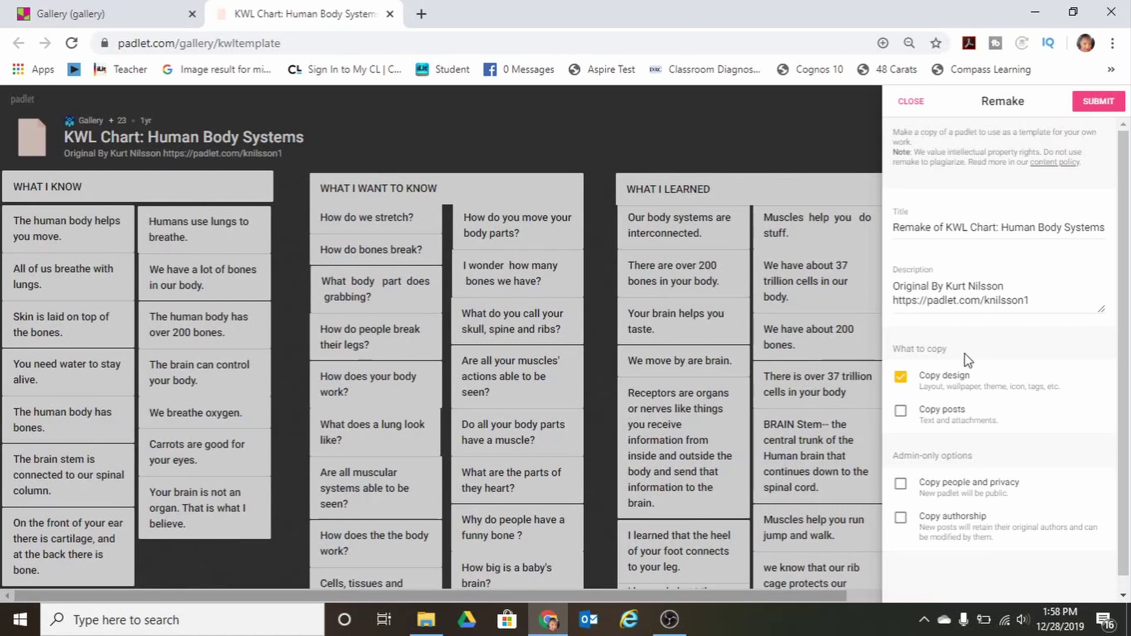
- Remake the KWL chart with Copy posts ticked so its posts come along
left_click(903, 412)
left_click(1098, 99)
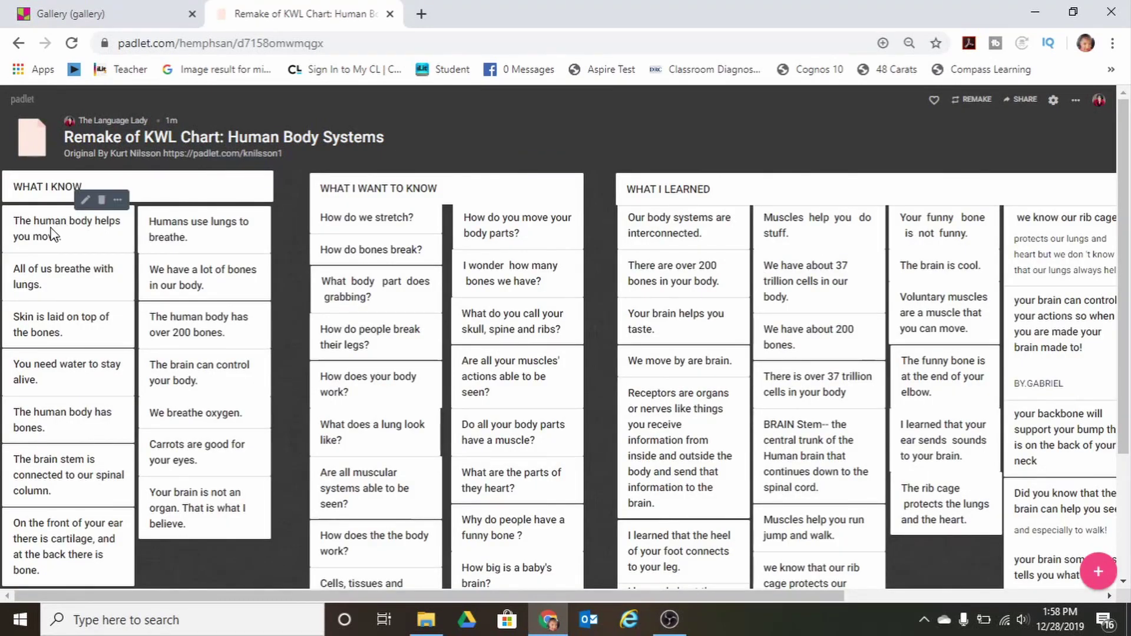
- Replace the first post's text with 'The conjunctions are the words but, and , or.'
left_click(84, 200)
left_click_drag(66, 238, 5, 227)
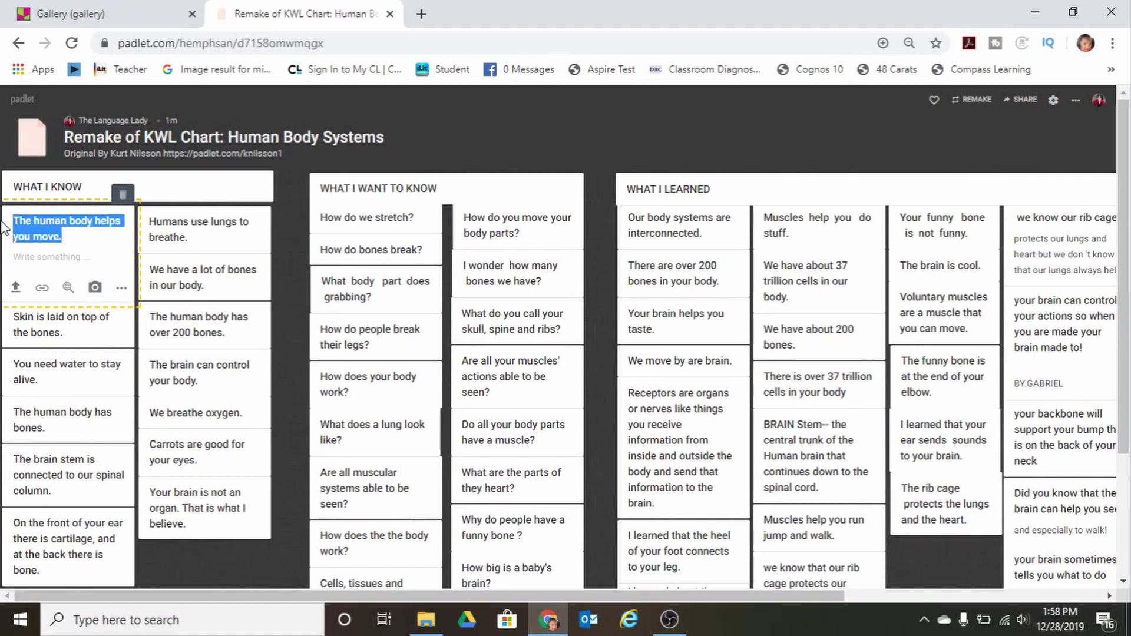
type("The con")
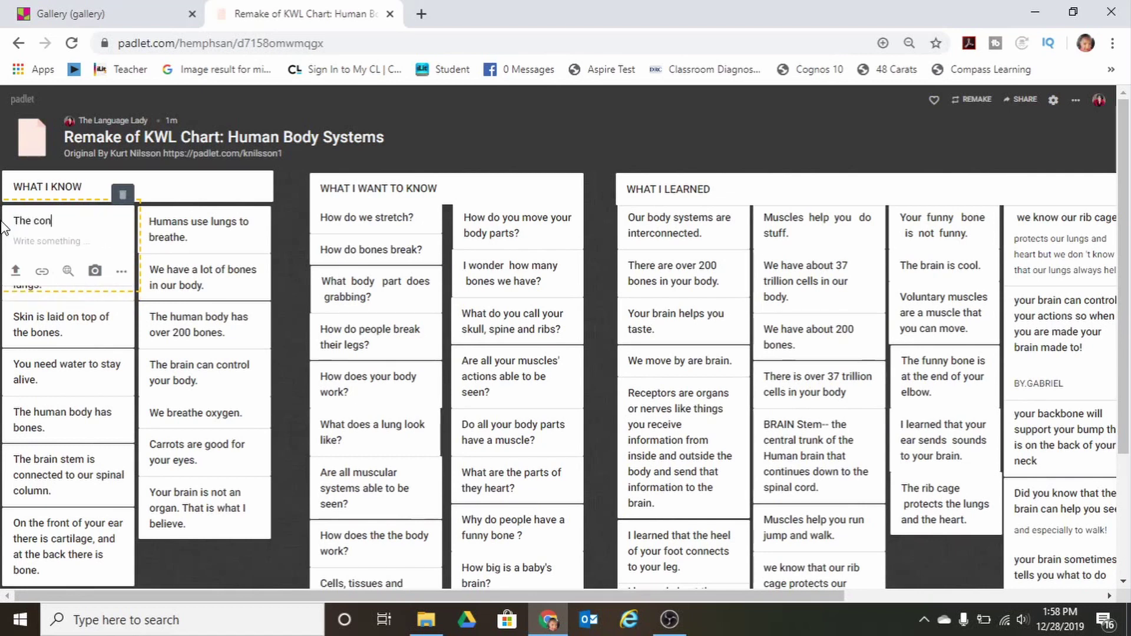
type("junctions are ")
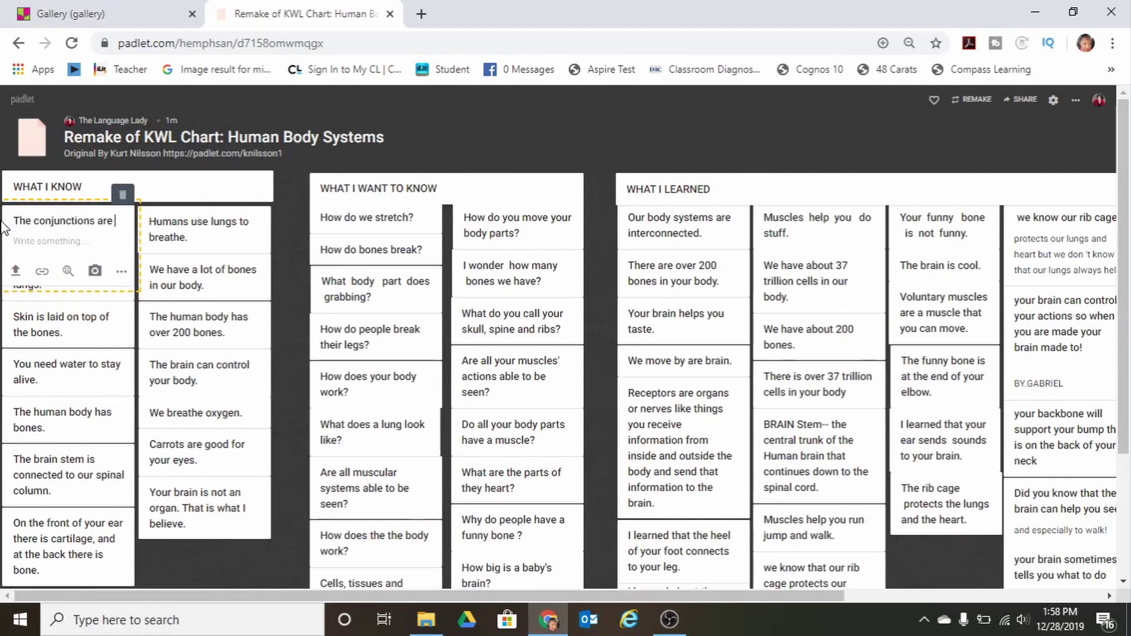
type("the words but, and , or.")
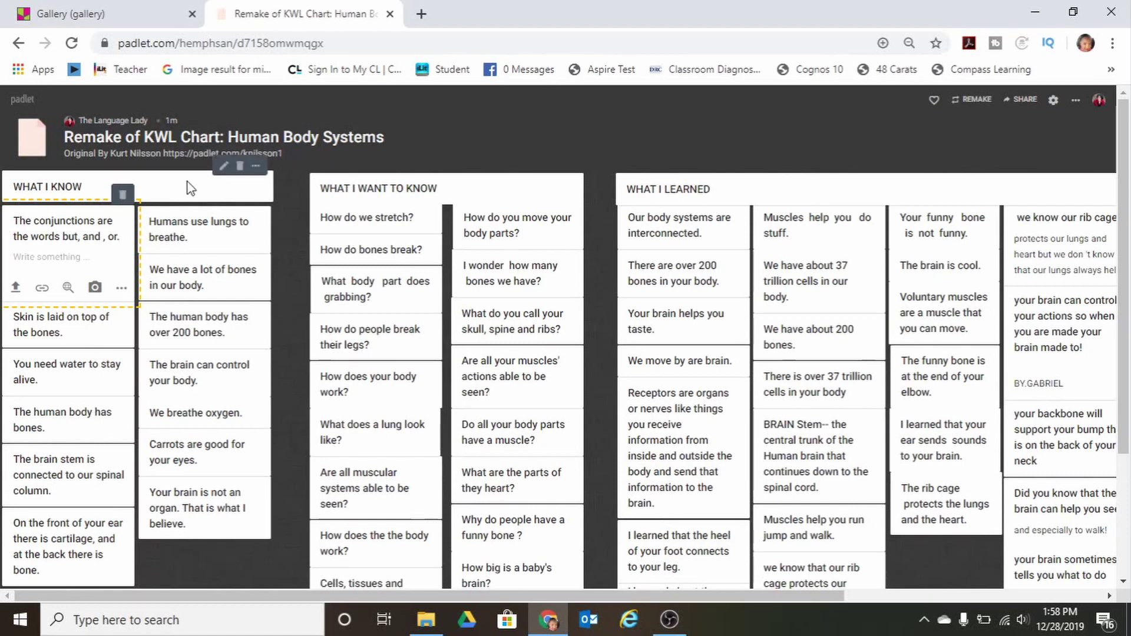
left_click(142, 190)
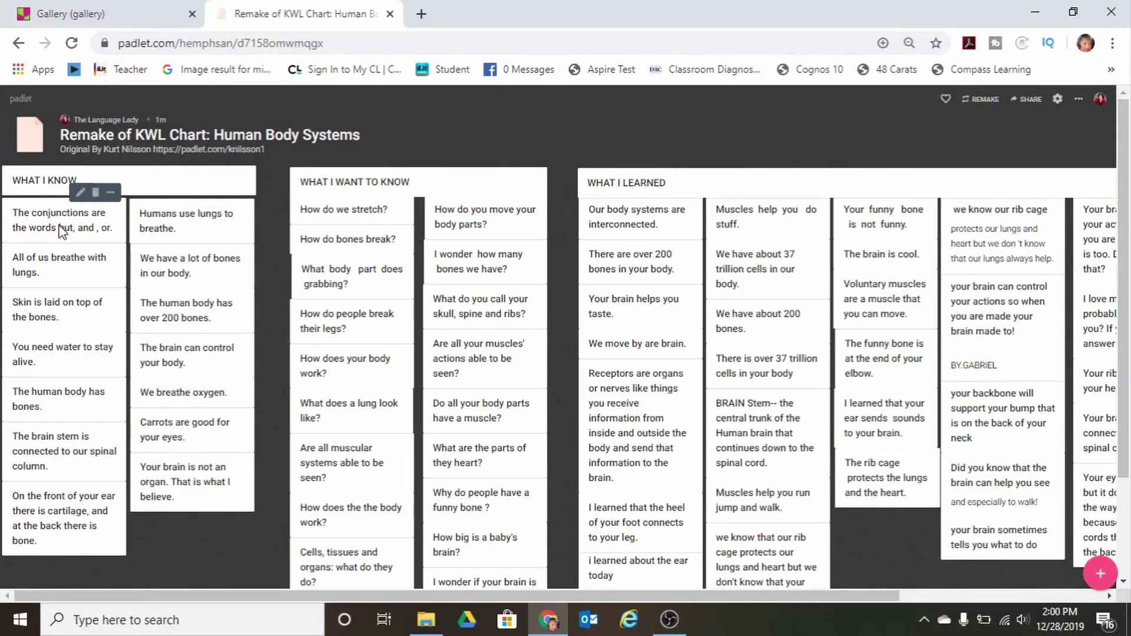
- Find the Conjunction Song from Grammaropolis on YouTube and copy its web address
left_click(422, 13)
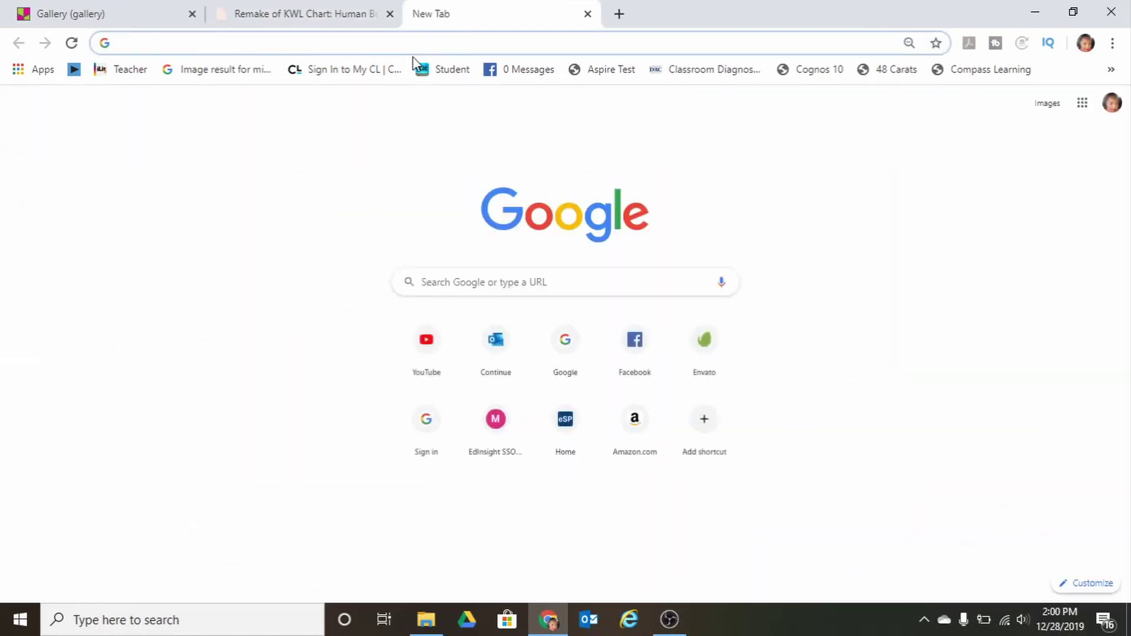
type("youtube.com")
key("Return")
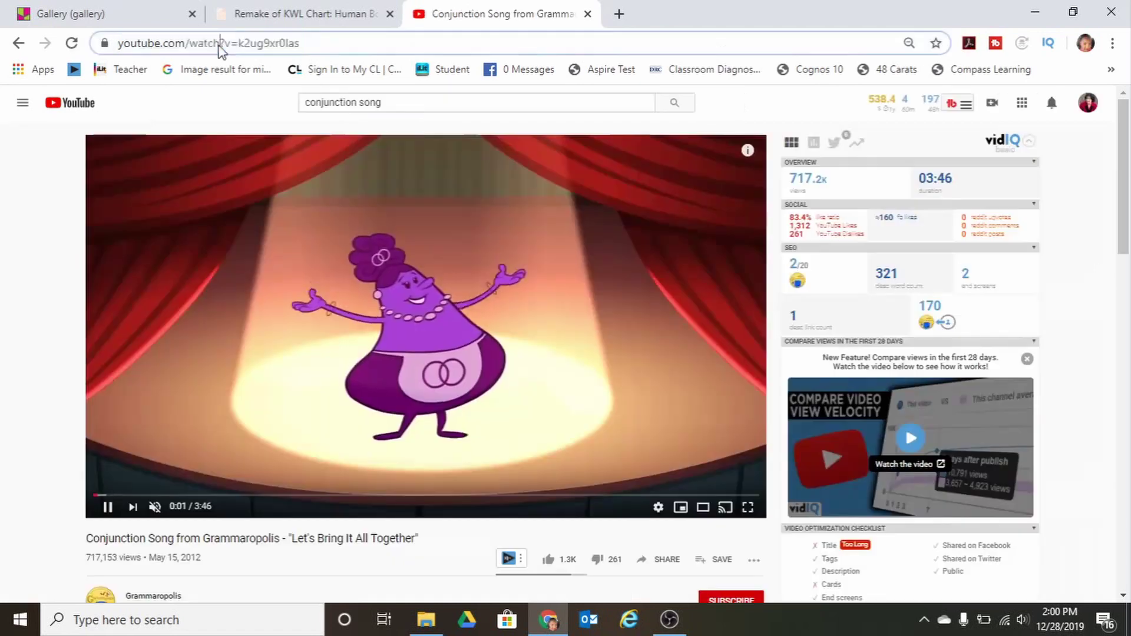
left_click(221, 46)
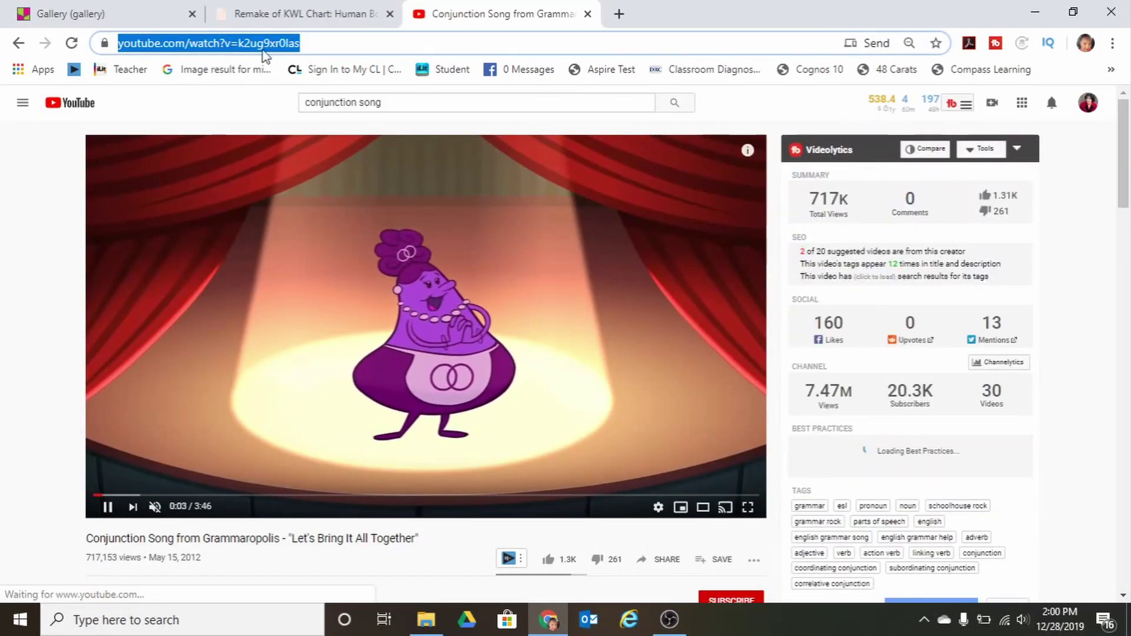
key("ctrl+1")
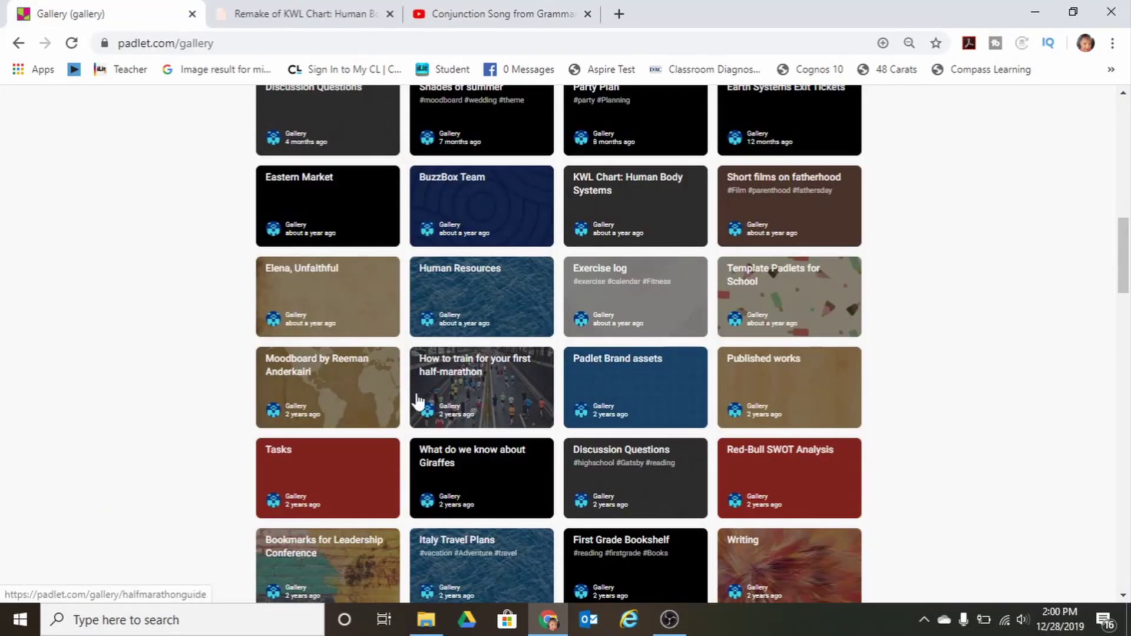
left_click(343, 13)
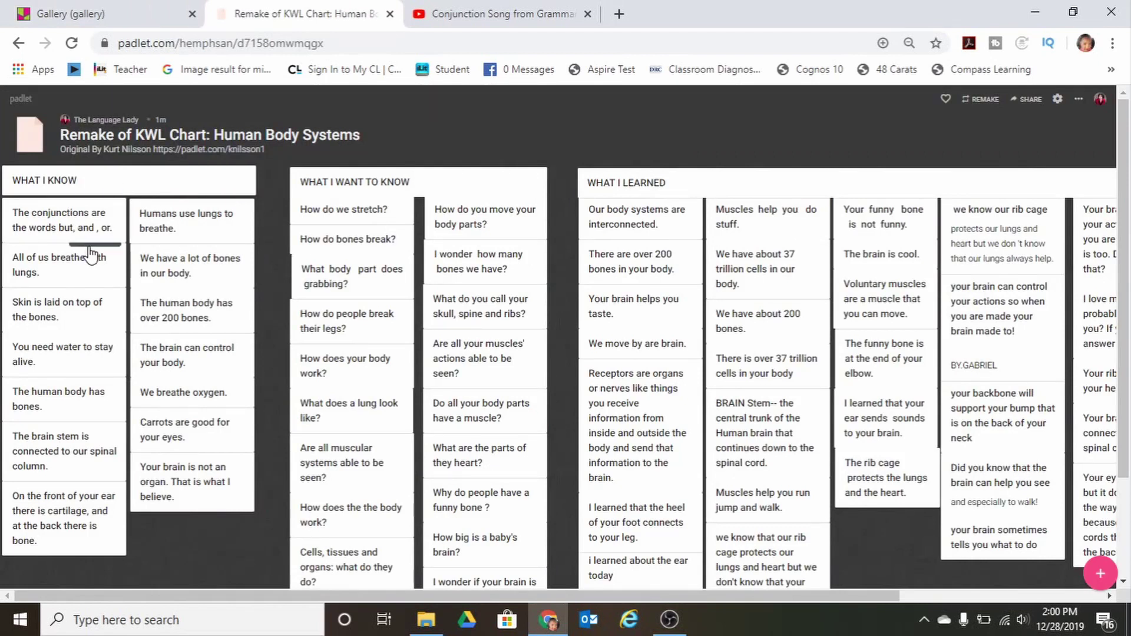
- Attach the copied Conjunction Song YouTube link to the first conjunctions post
left_click(94, 211)
left_click(39, 276)
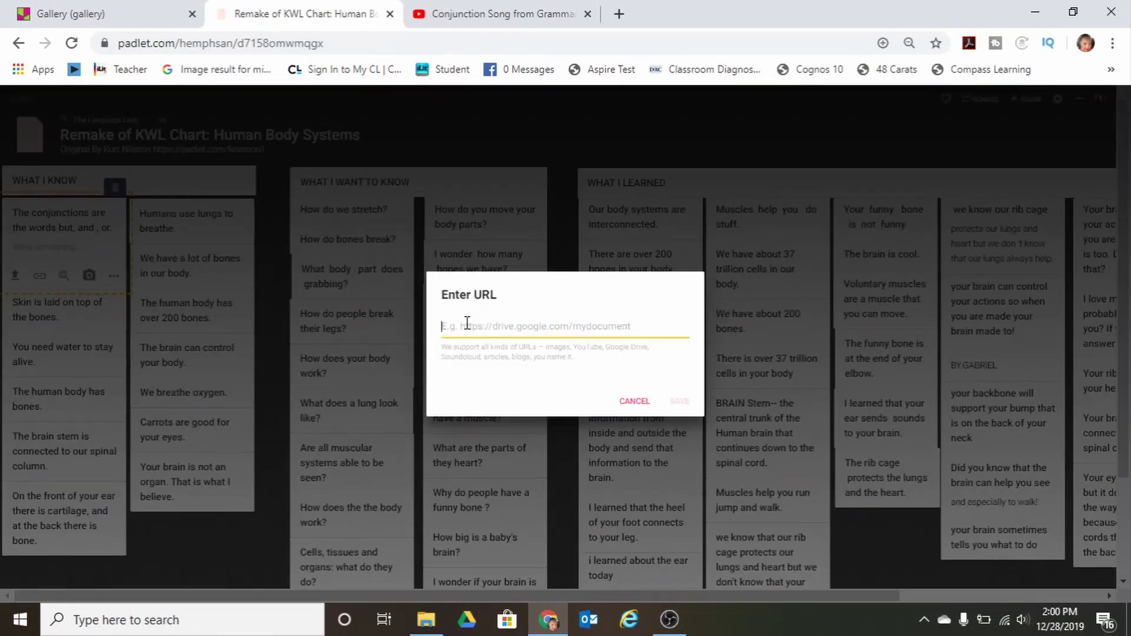
type("https://www.youtube.com/watch?v=k2ug9xr0Ias")
left_click(679, 401)
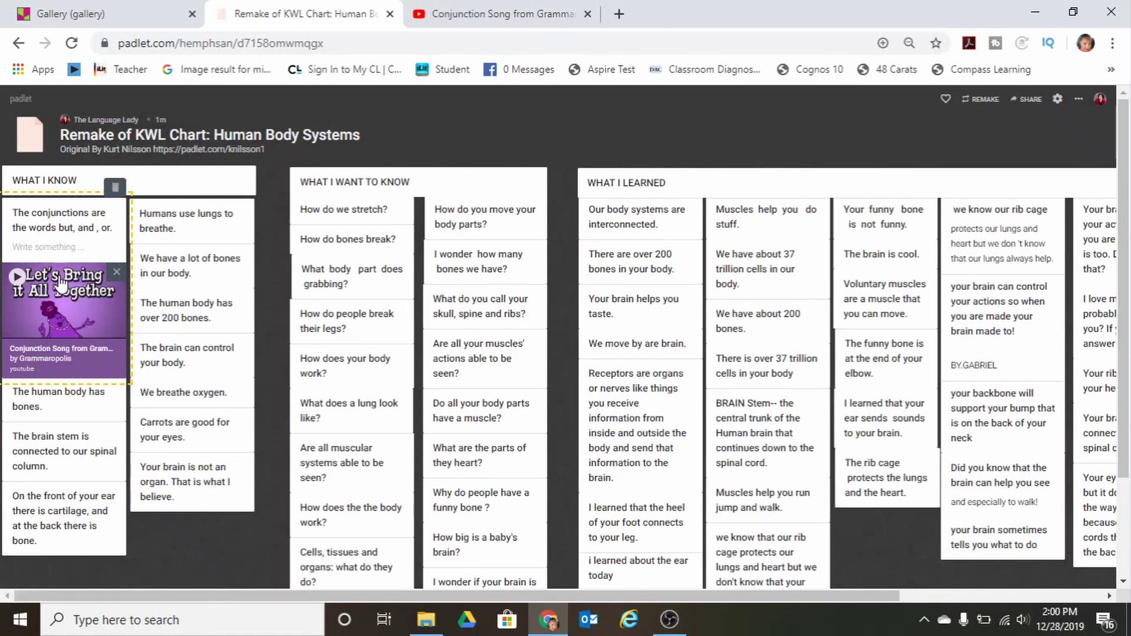
left_click(189, 231)
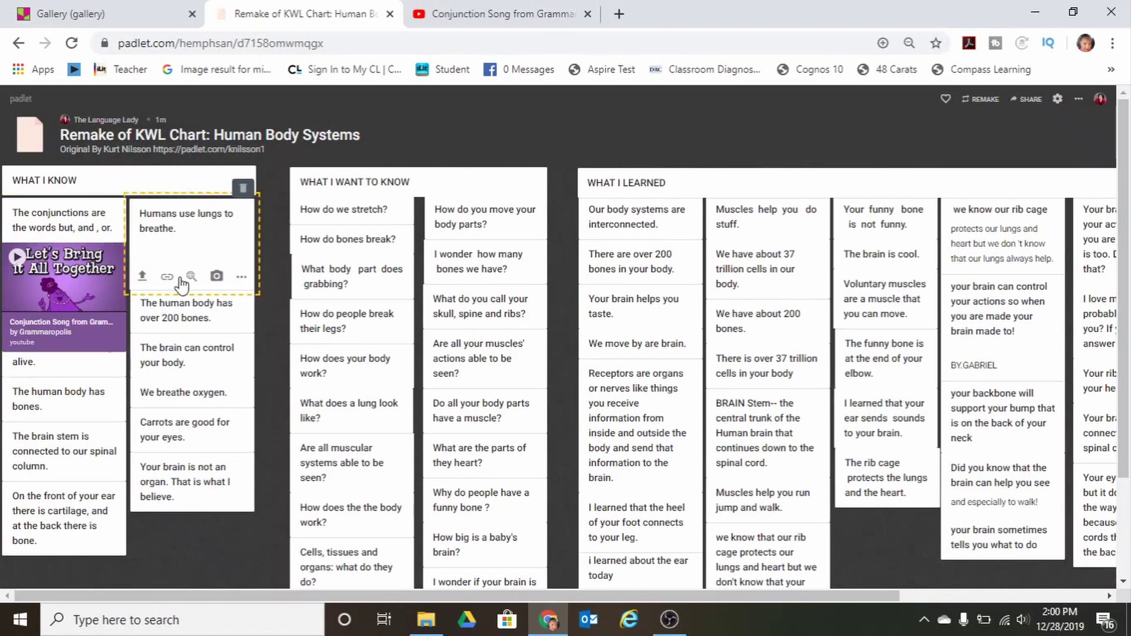
- Search the web for 'conjunctions' and attach the first chart image to the 'Humans use lungs to breathe.' post
left_click(142, 276)
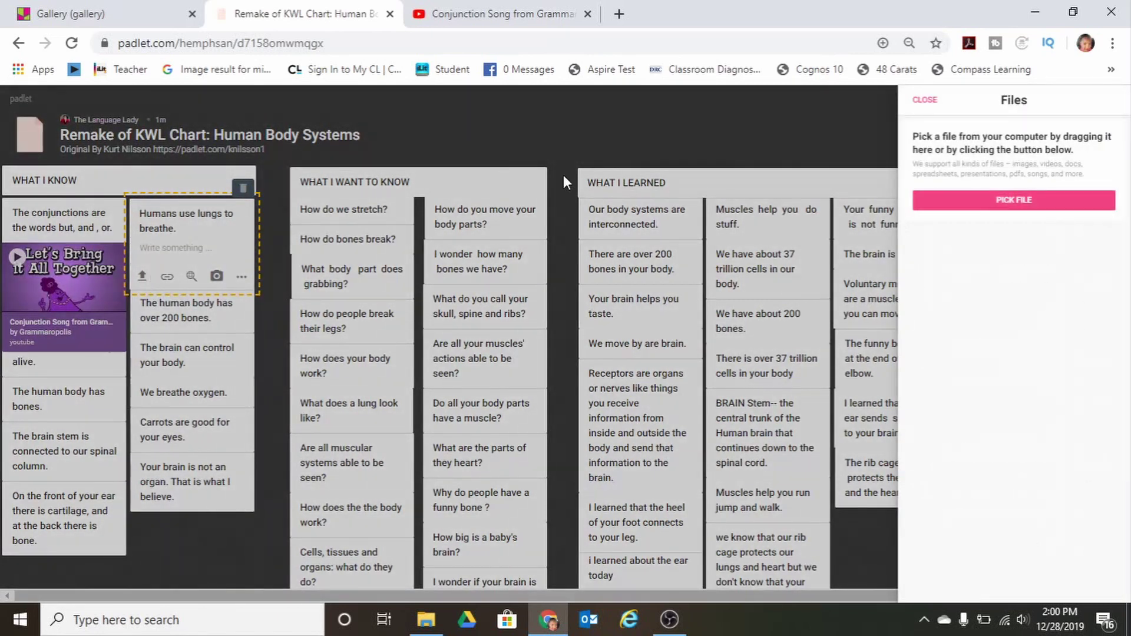
left_click(187, 276)
left_click(191, 277)
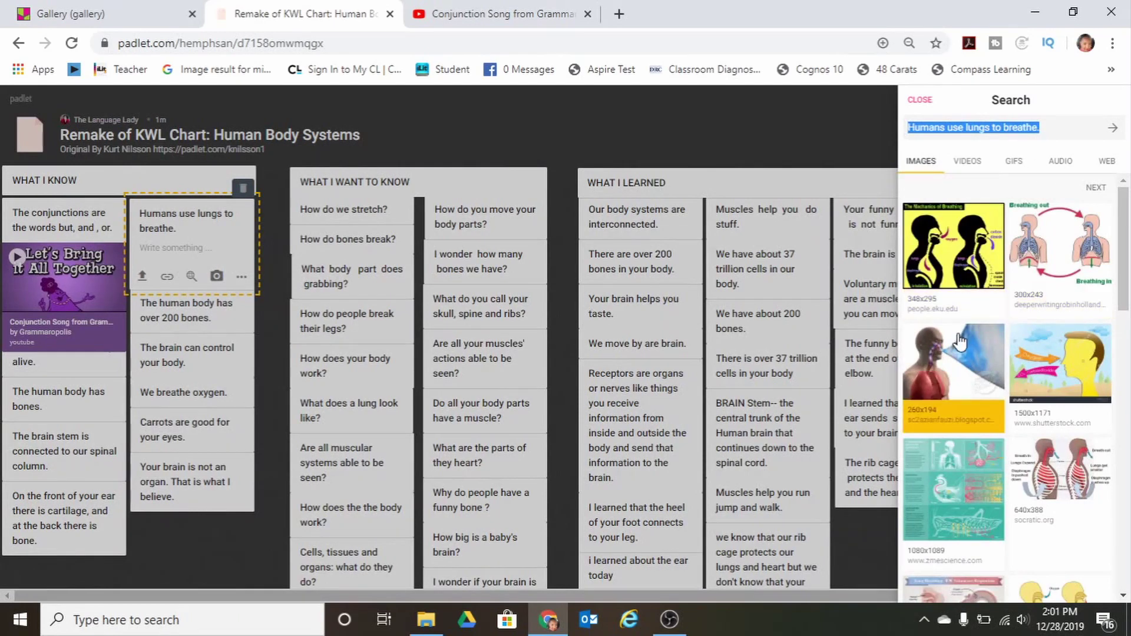
type("co")
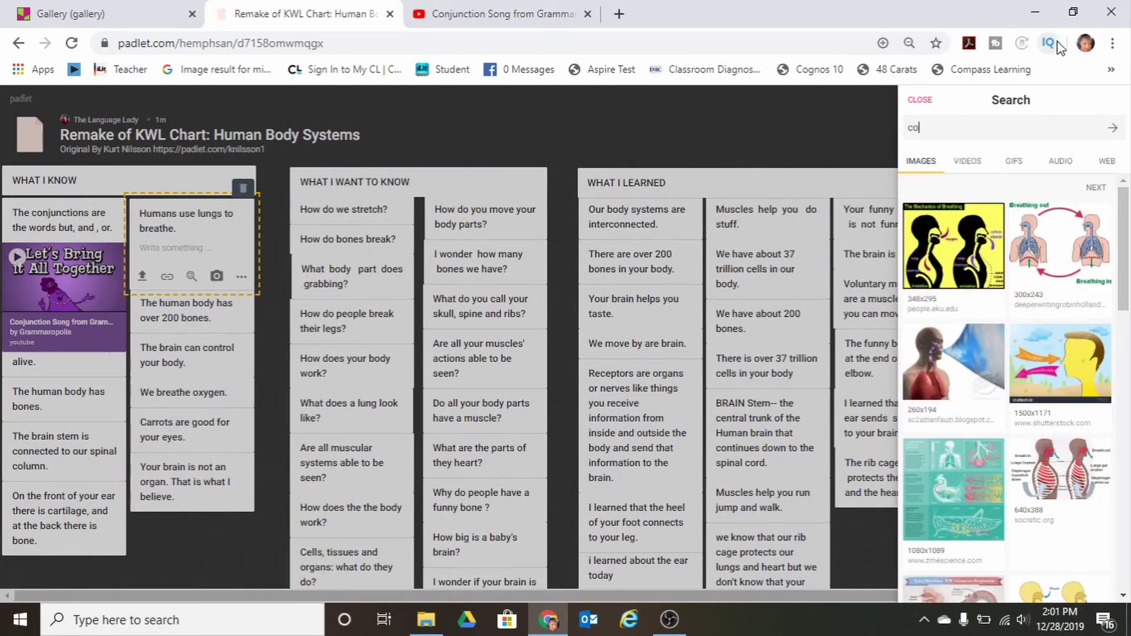
type("njunctions")
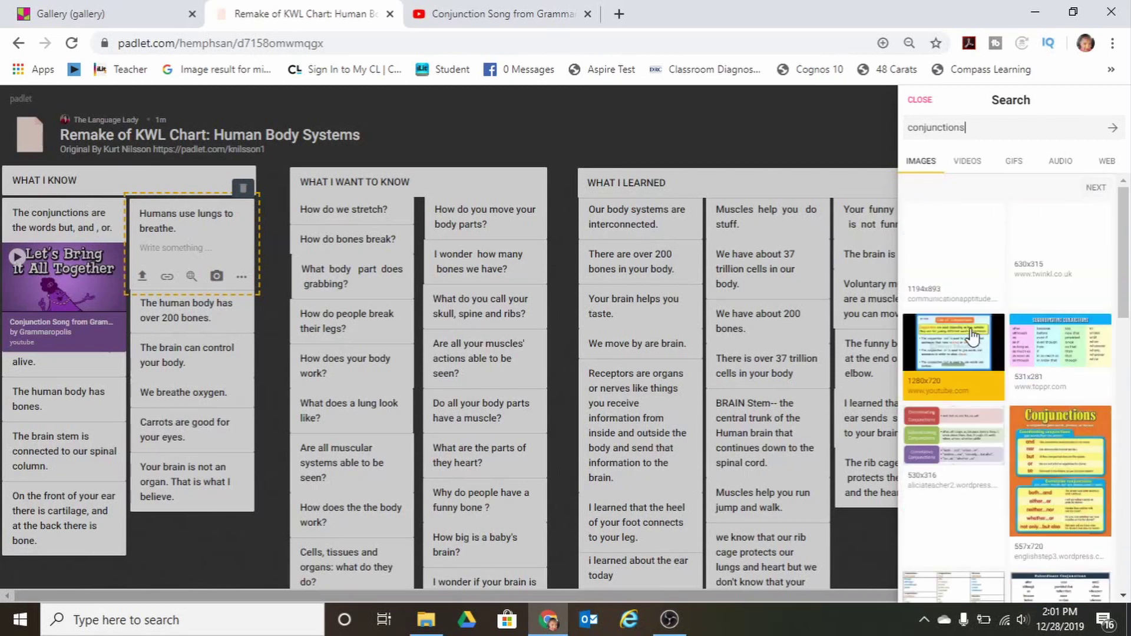
left_click(962, 252)
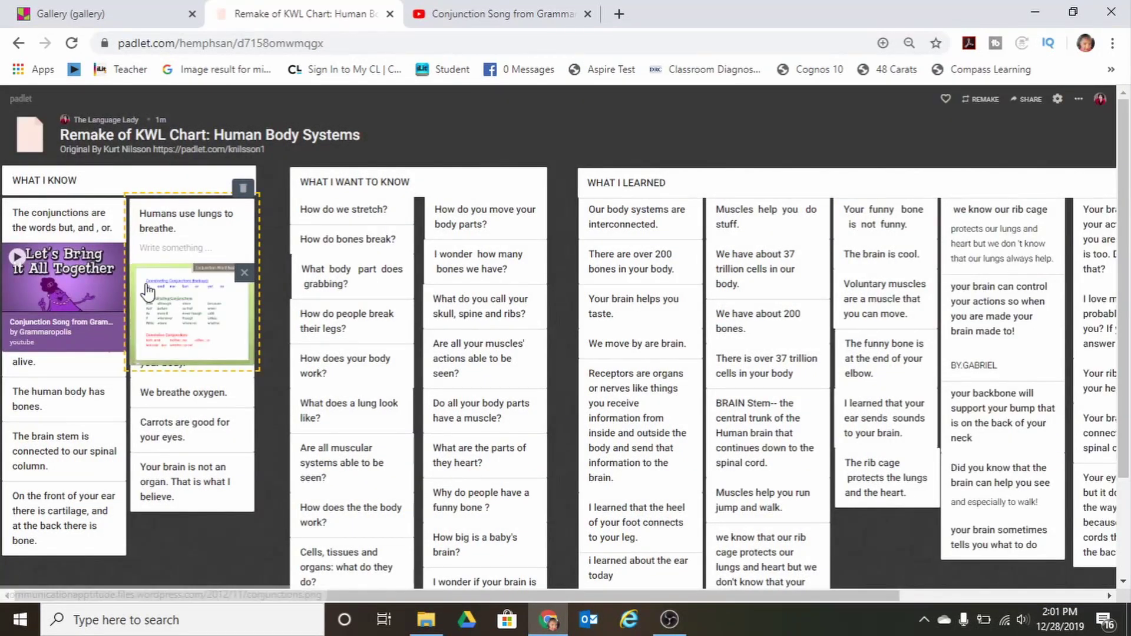
left_click(283, 280)
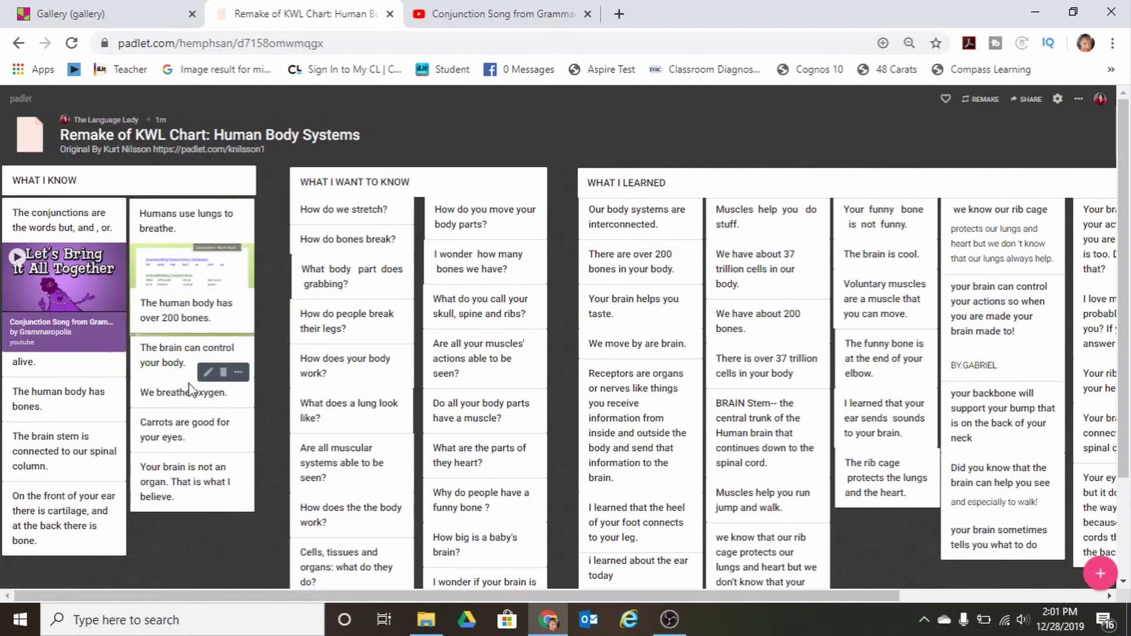
left_click(207, 392)
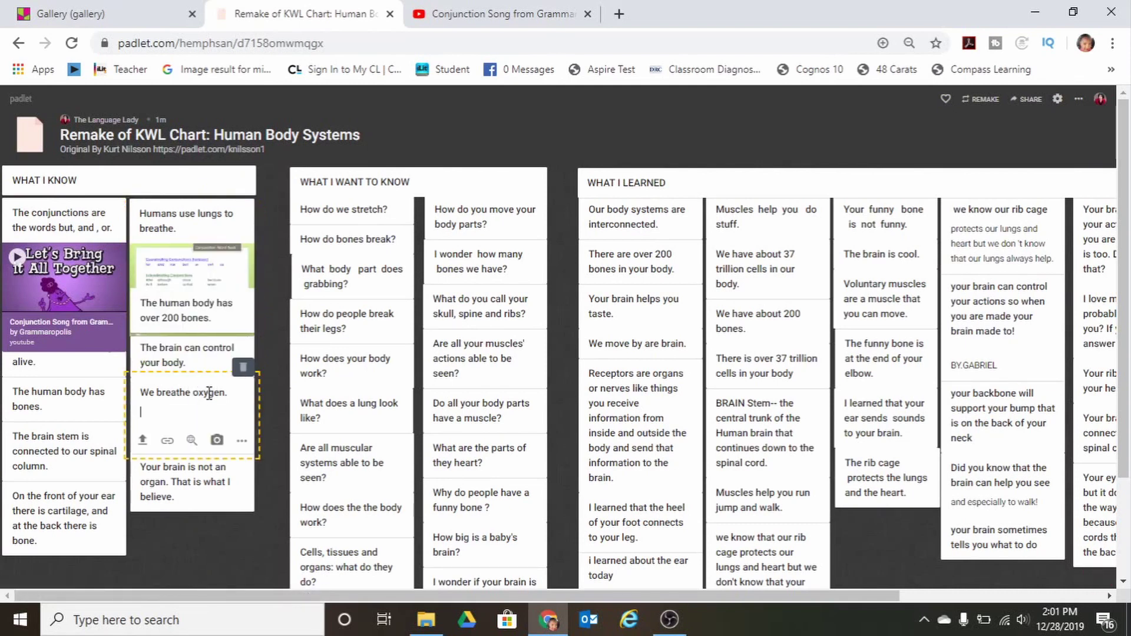
left_click(217, 441)
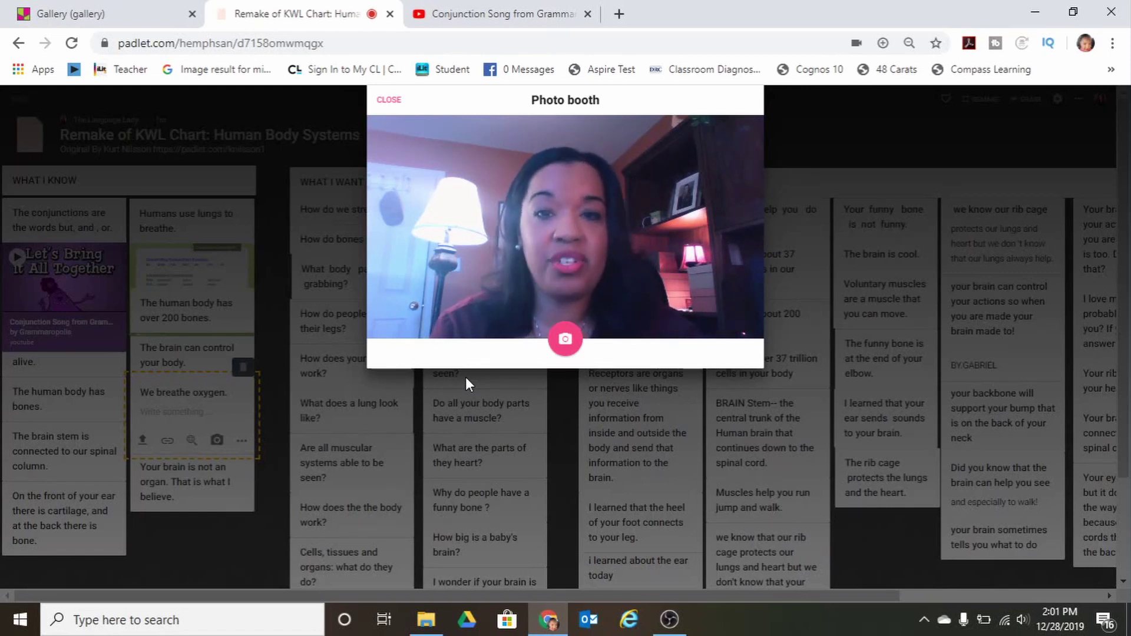
left_click(389, 100)
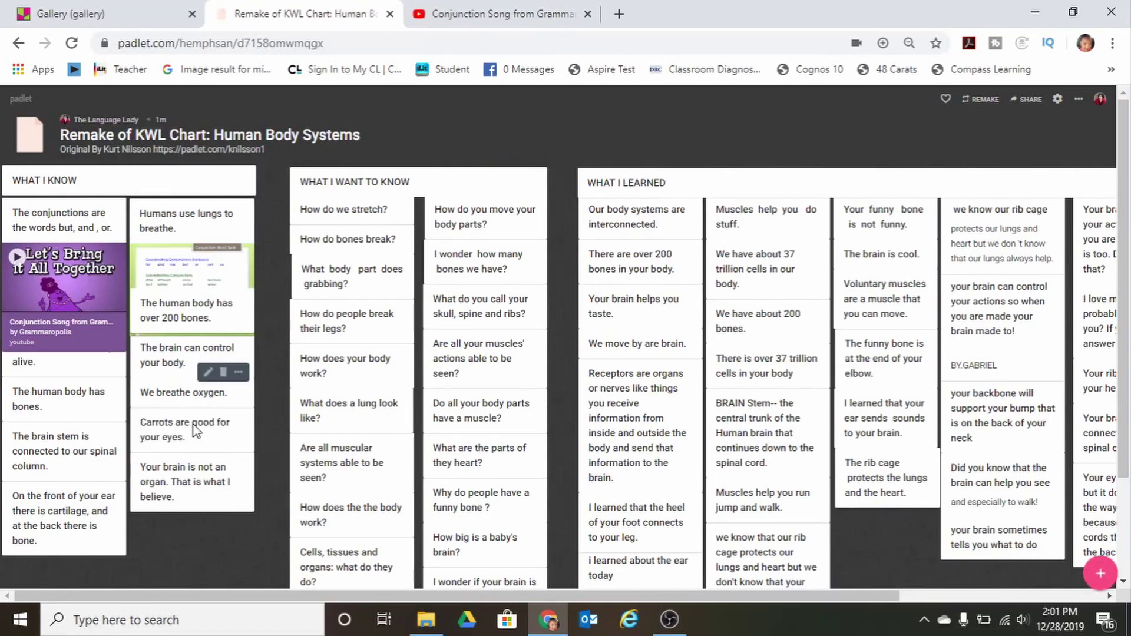